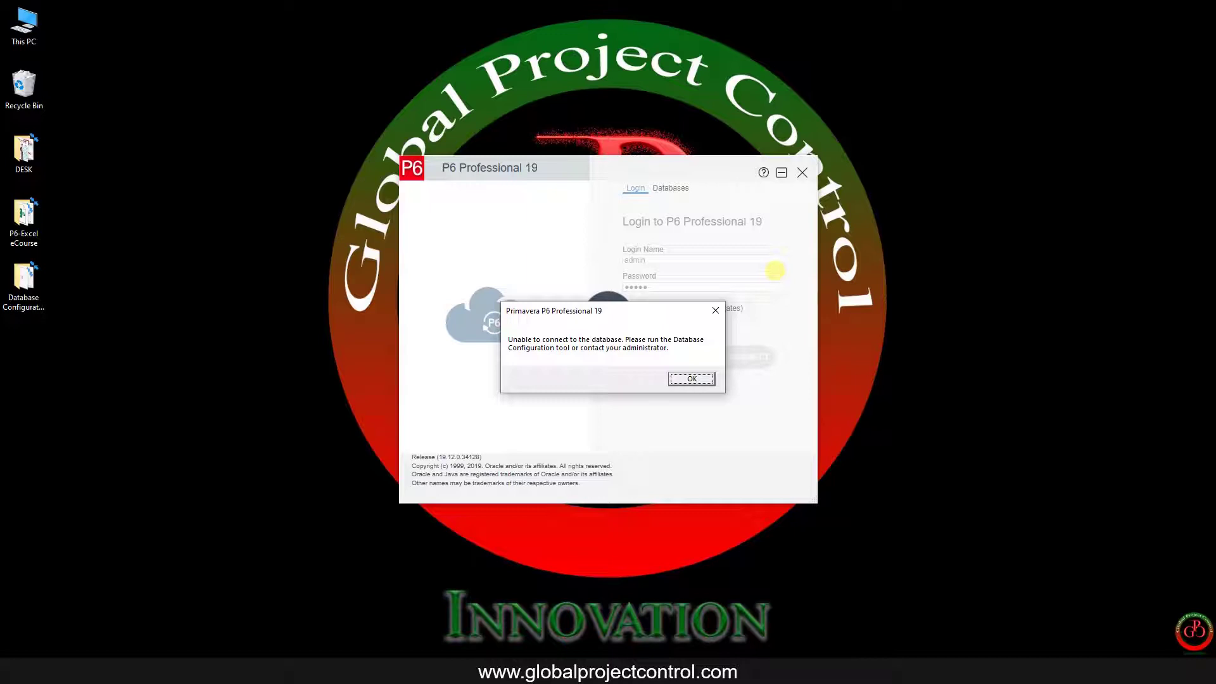
Step: Dismiss the 'Unable to connect' error, retry the connection, and dismiss the repeated error
click(775, 270)
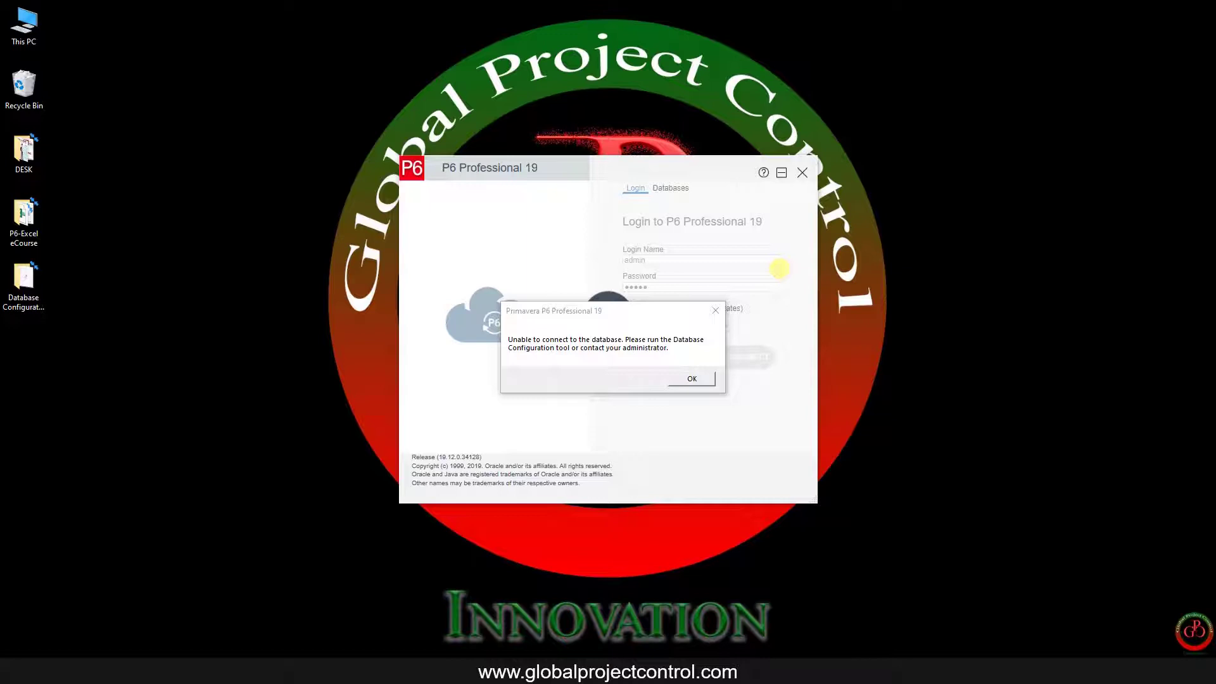
click(698, 381)
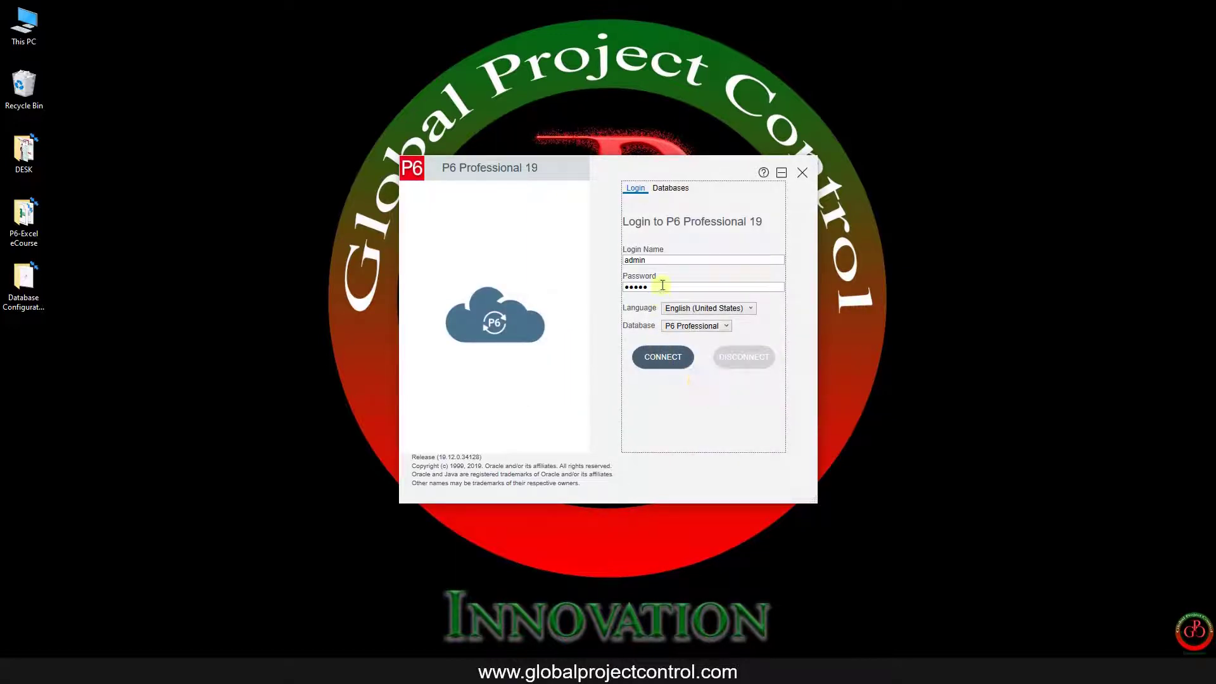
click(670, 351)
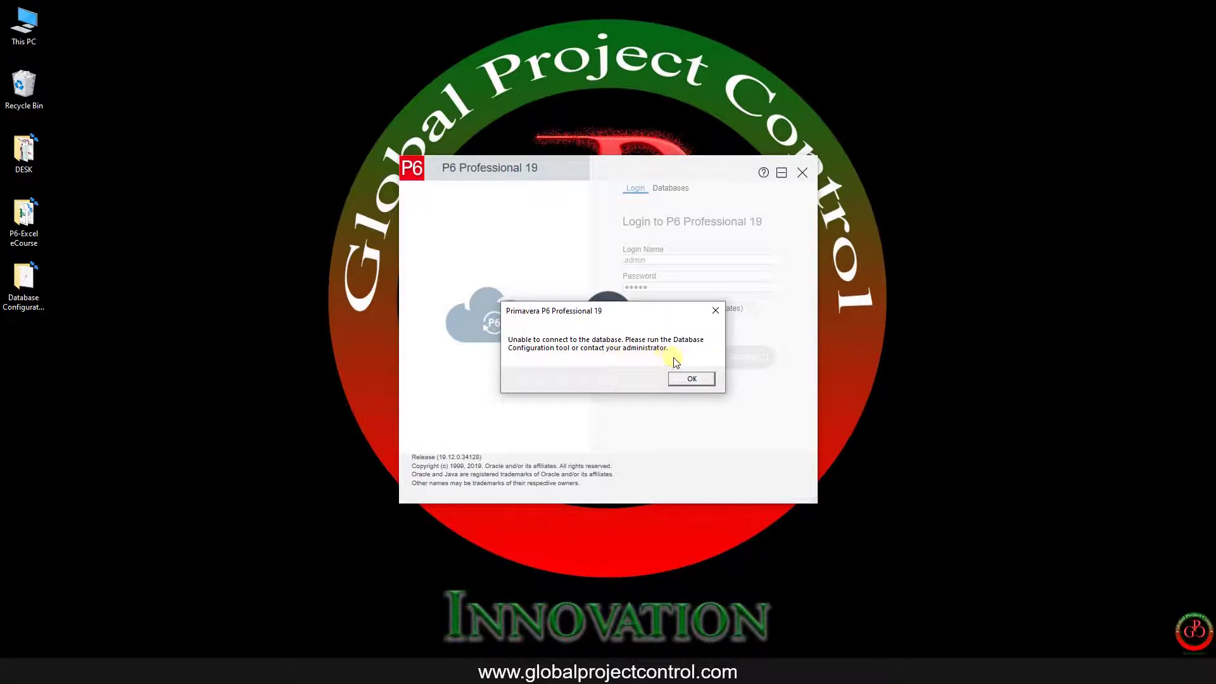
click(689, 380)
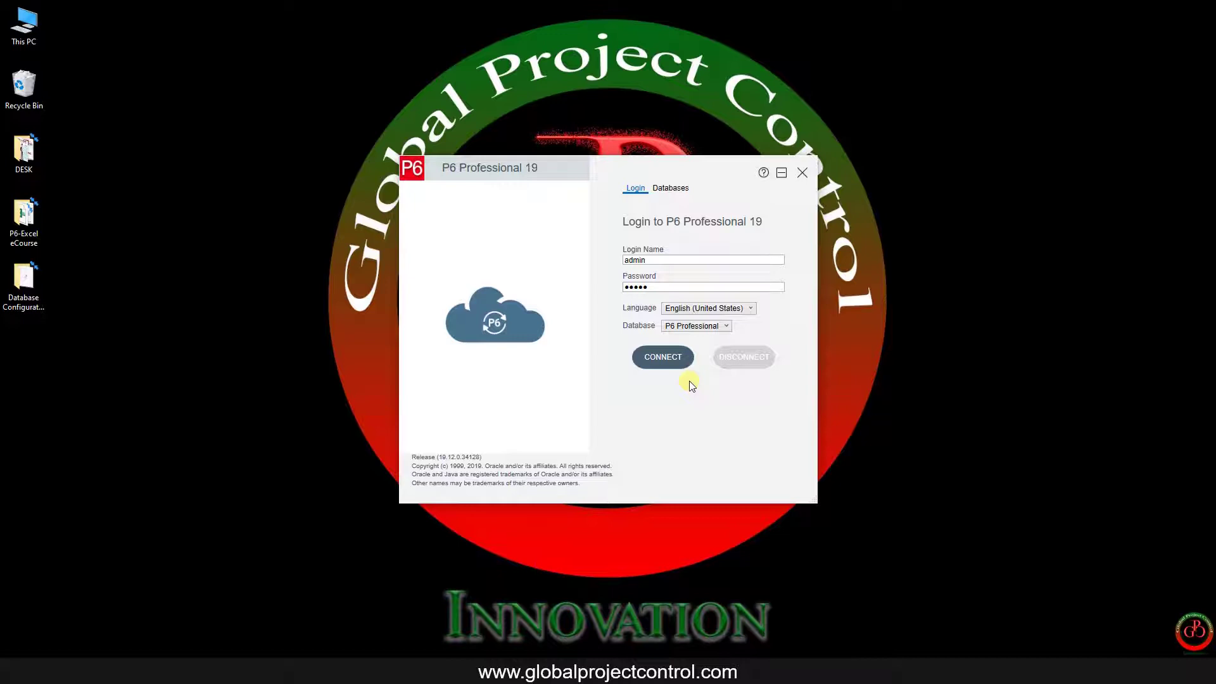
Step: Open configuration for the P6 Professional database with driver P6 Pro Standalone (SQLite)
click(673, 188)
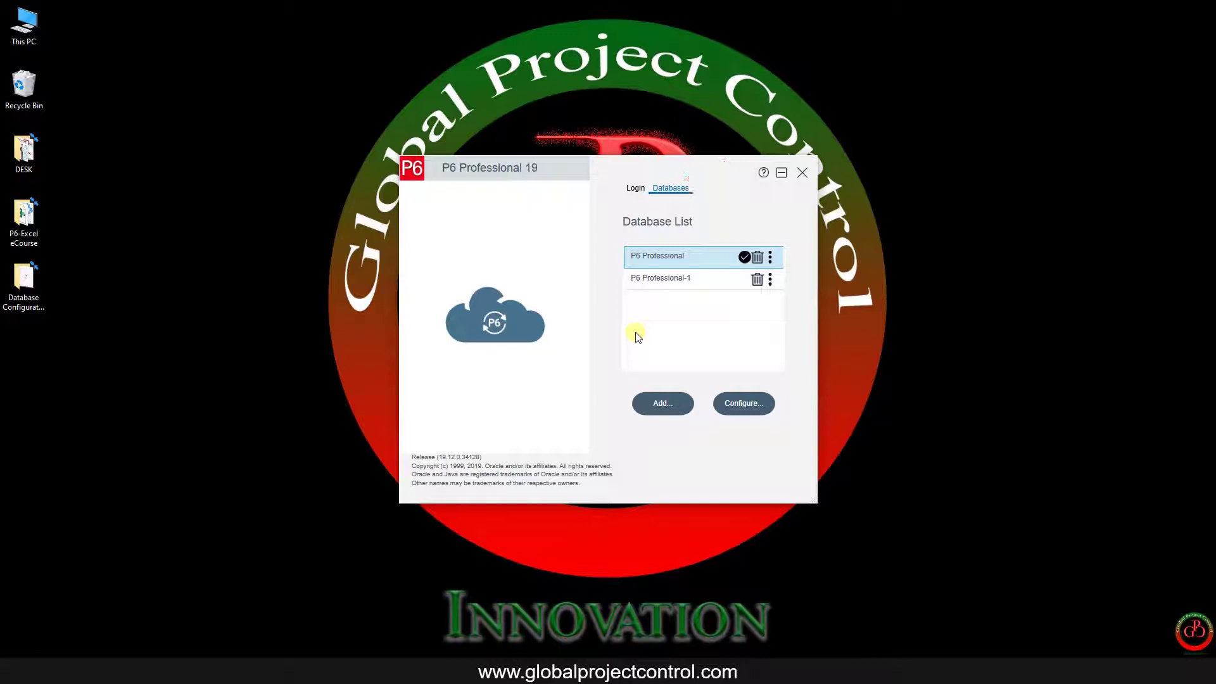
click(738, 405)
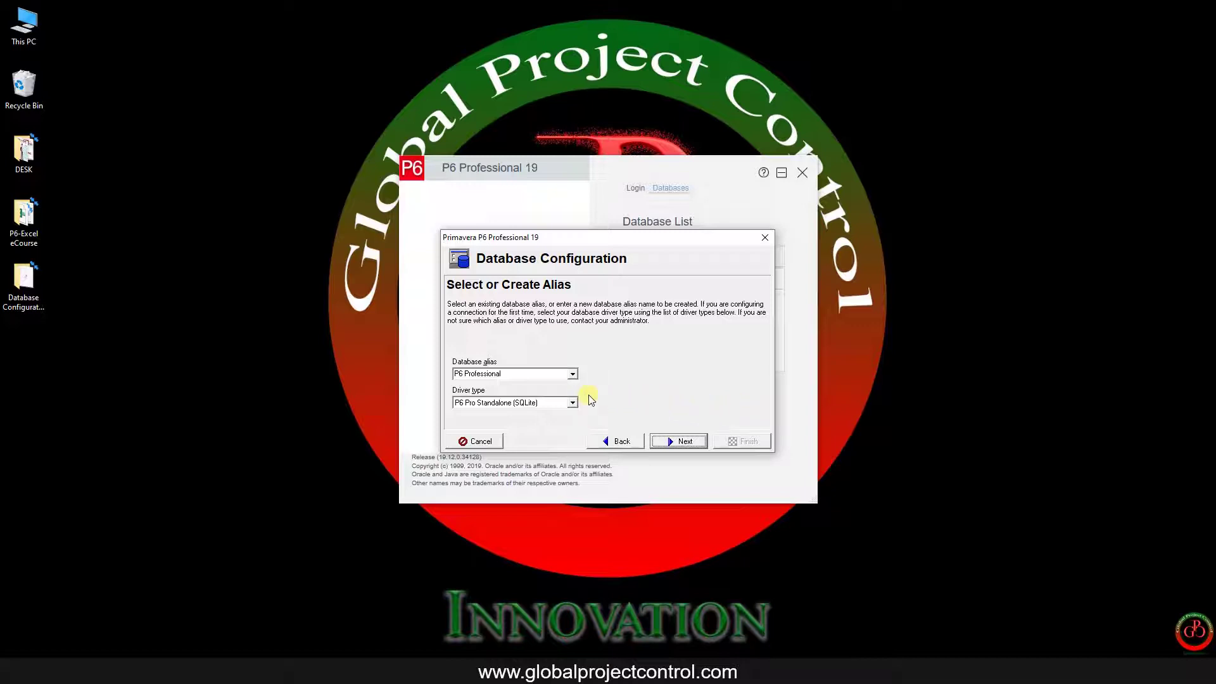
Step: Choose 'Add a connection to an existing standalone database' and continue to the file step
click(686, 442)
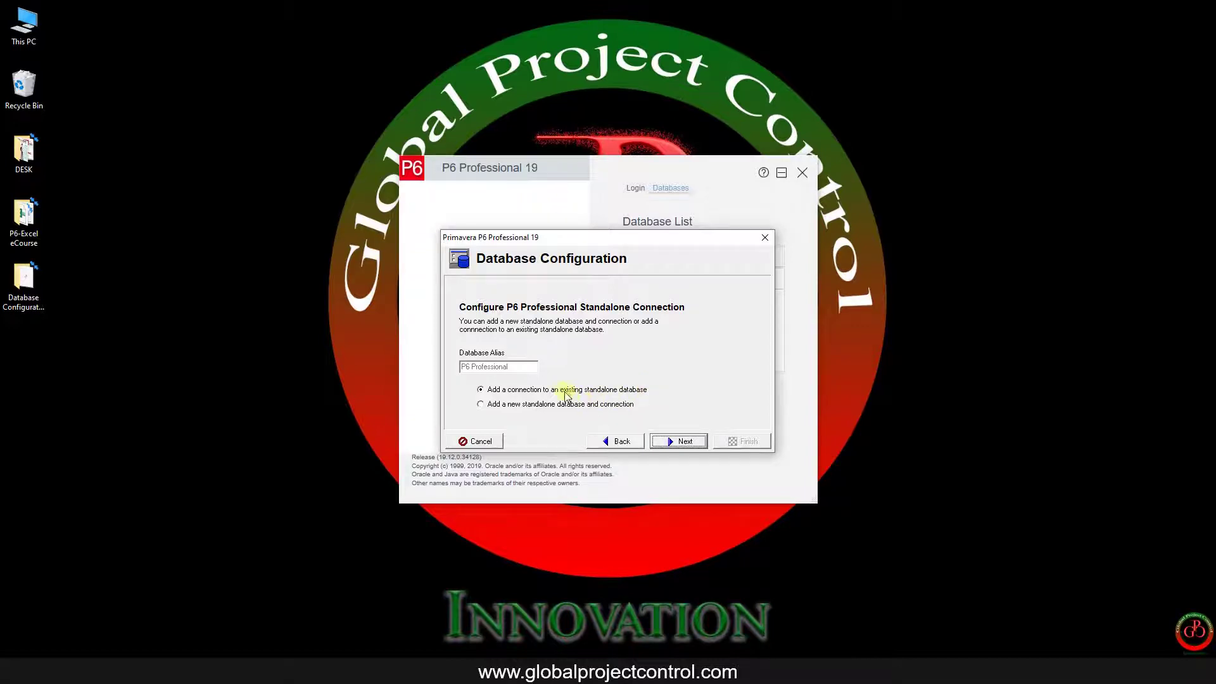
click(543, 405)
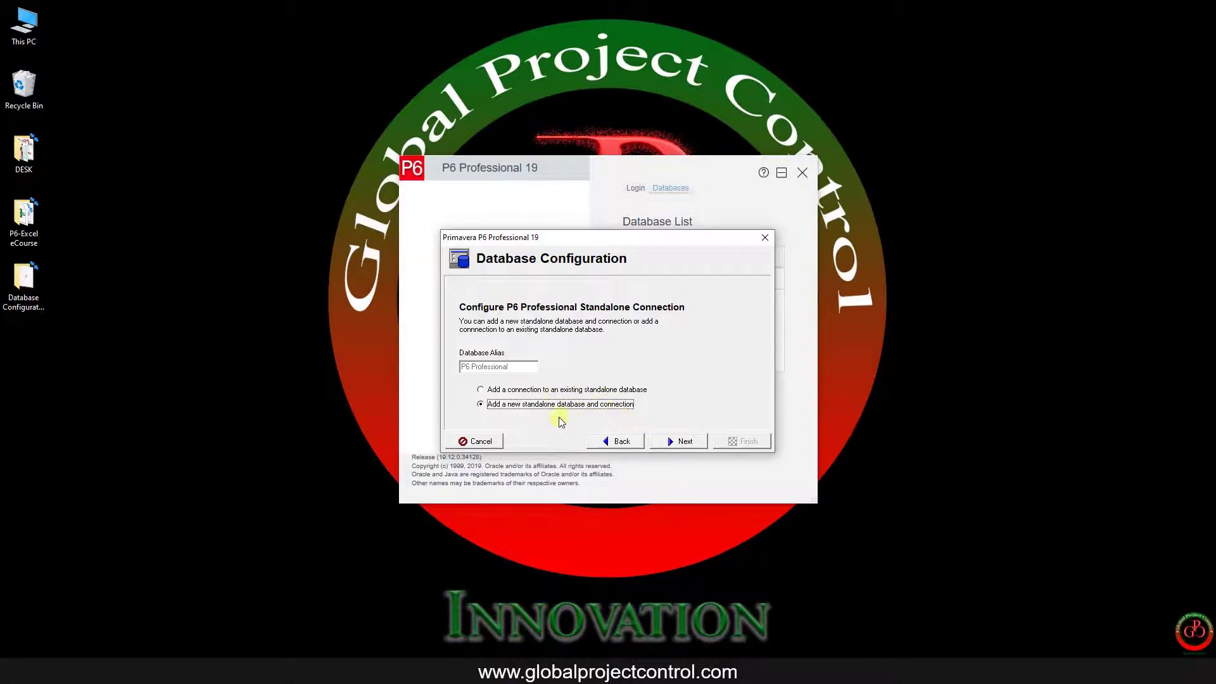
click(544, 389)
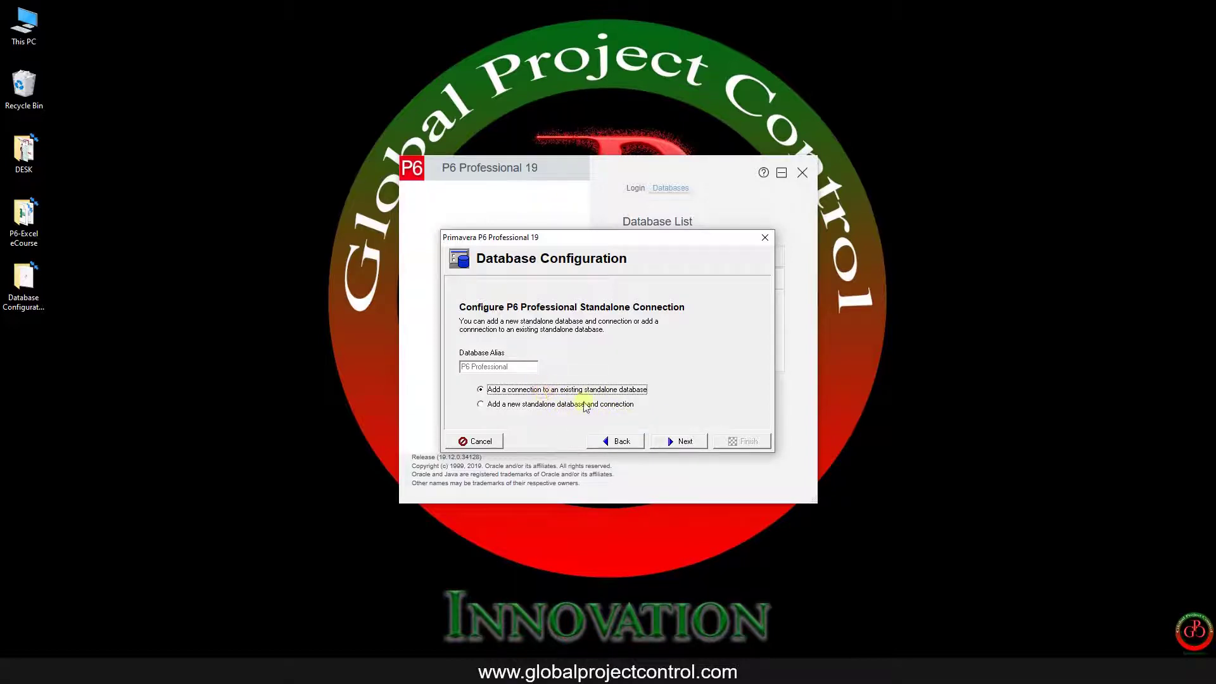
click(682, 441)
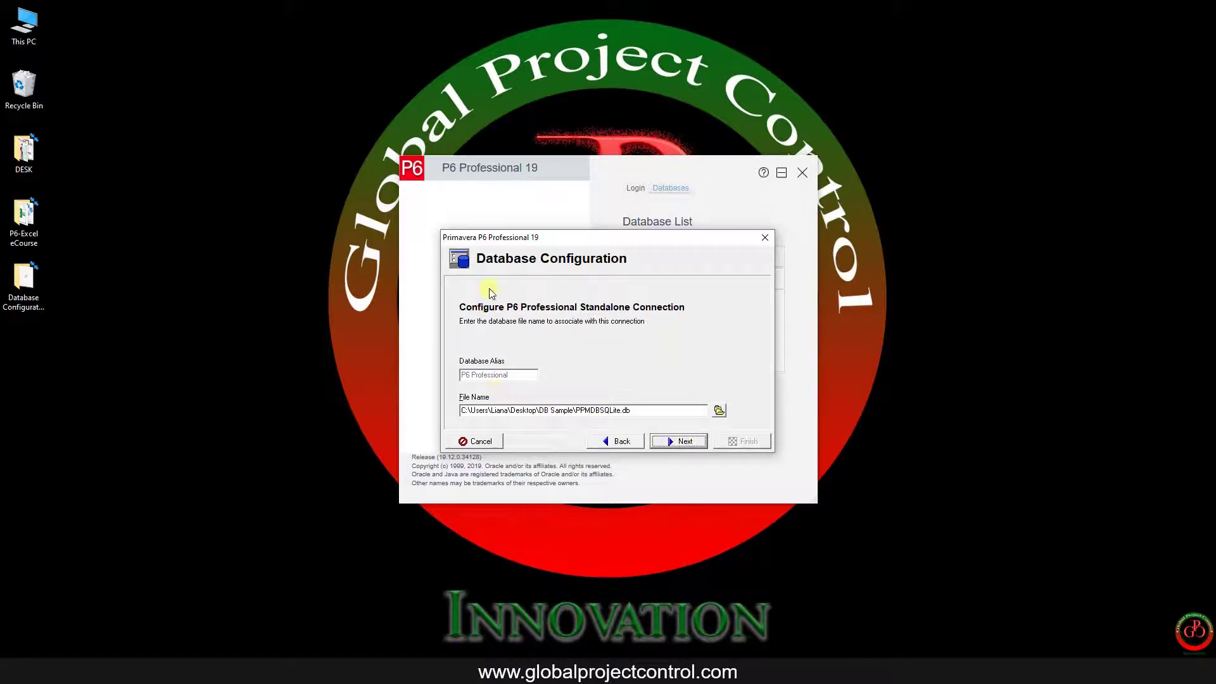
Step: Browse for the database file and pick PPMDBSQLite~1
click(720, 410)
drag(621, 410, 599, 411)
click(719, 412)
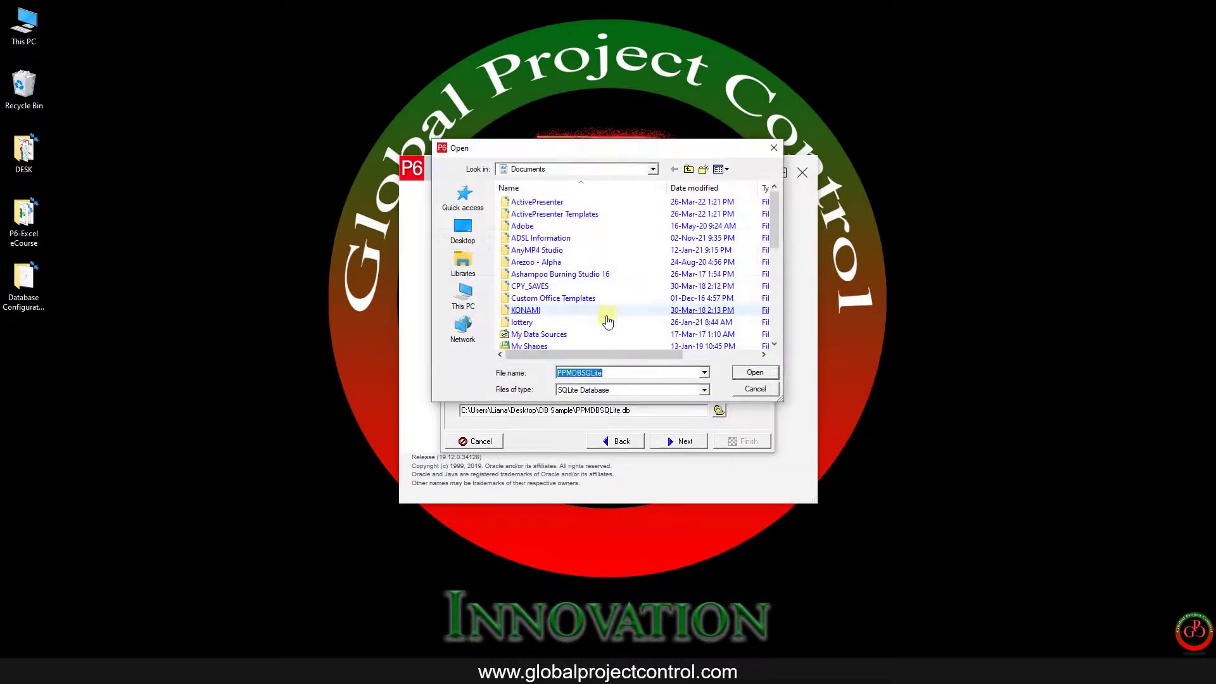
scroll(606, 322, down, 10)
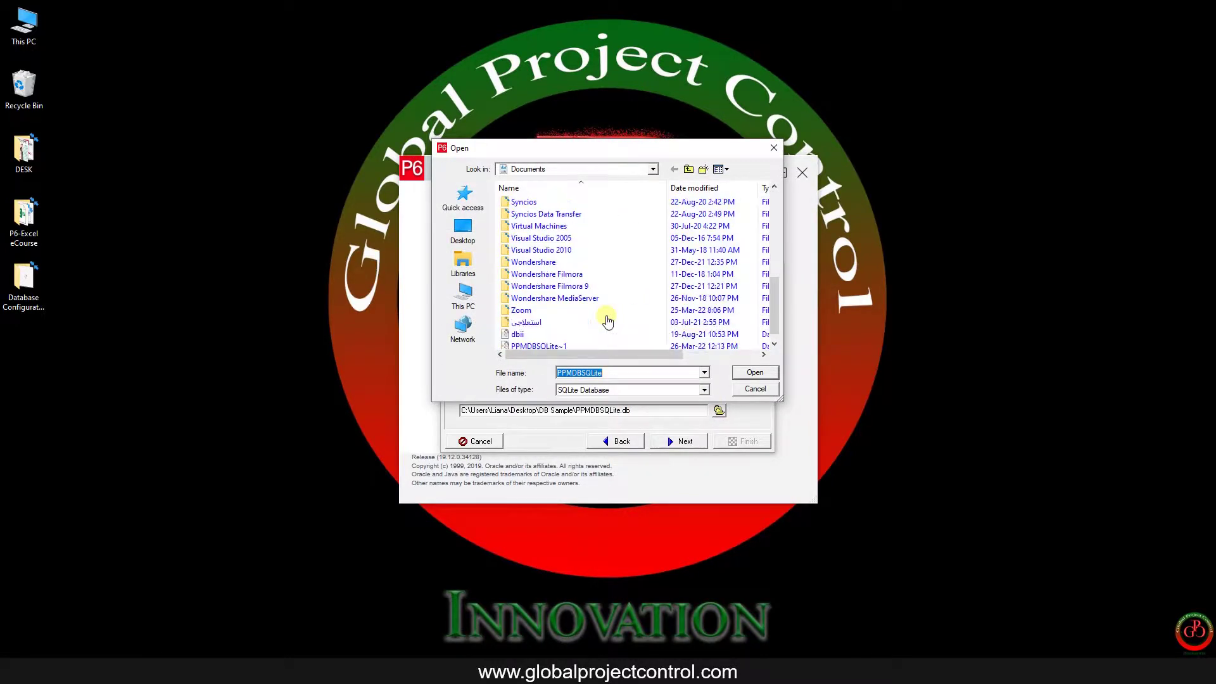
scroll(607, 322, down, 1)
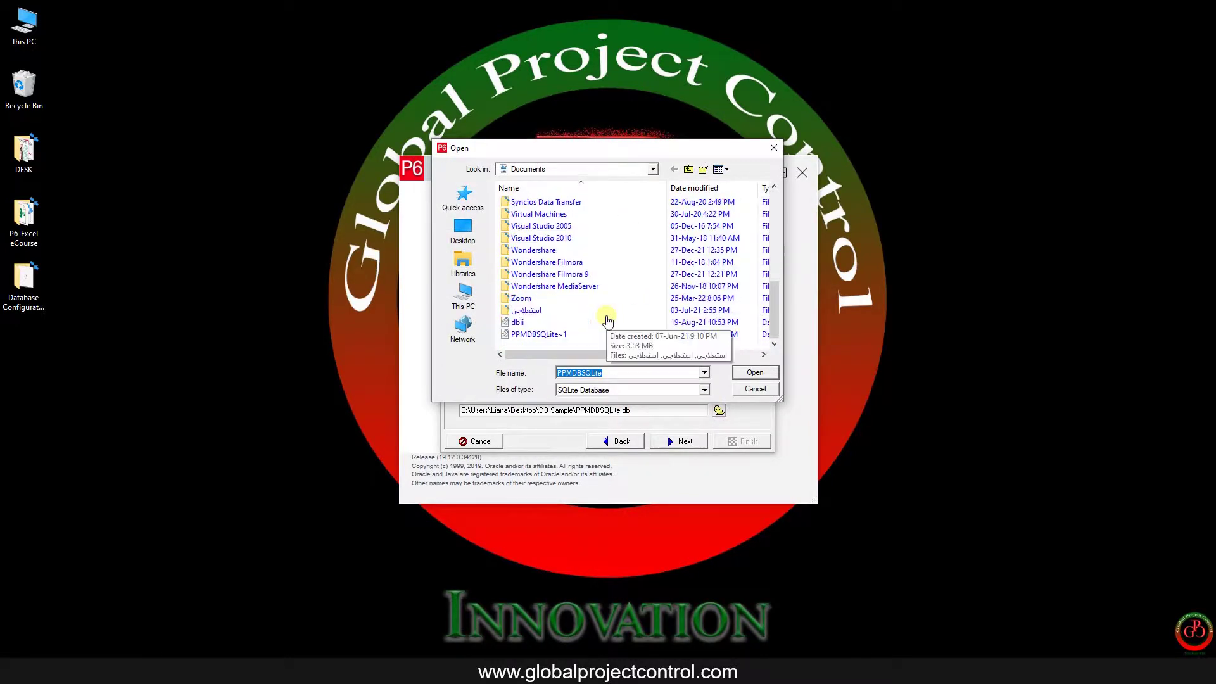
click(550, 335)
double_click(549, 335)
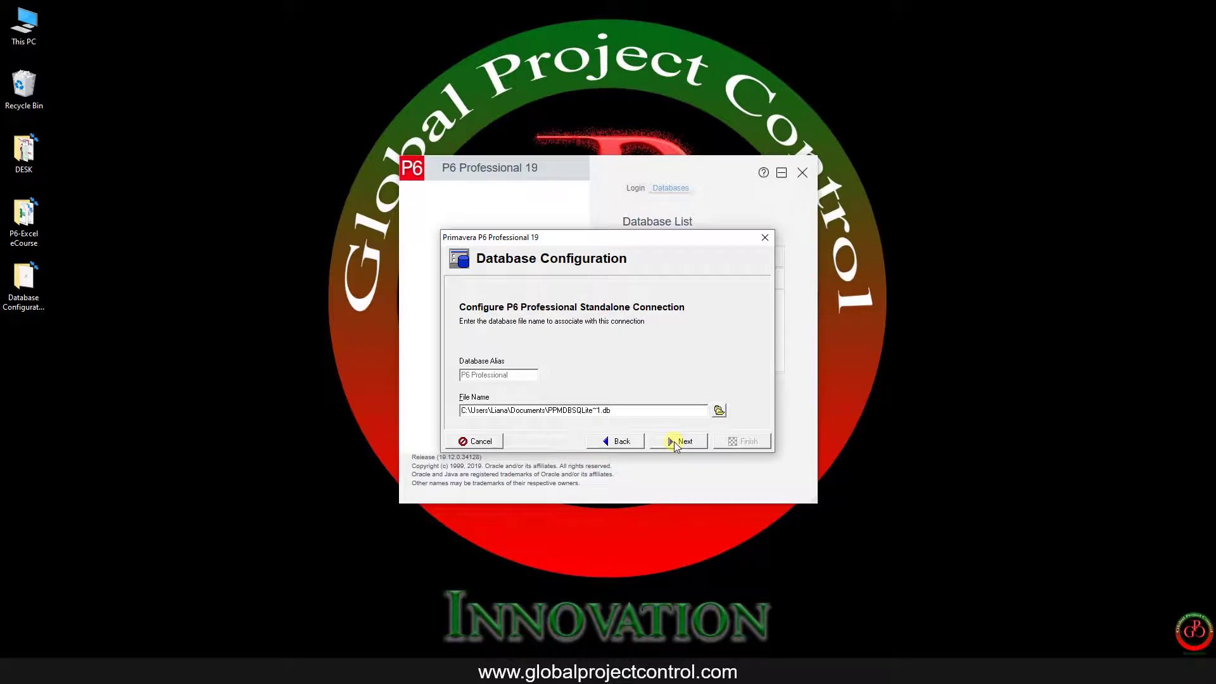
Step: Replace the file with dbii.db from Documents and test the connection
click(719, 410)
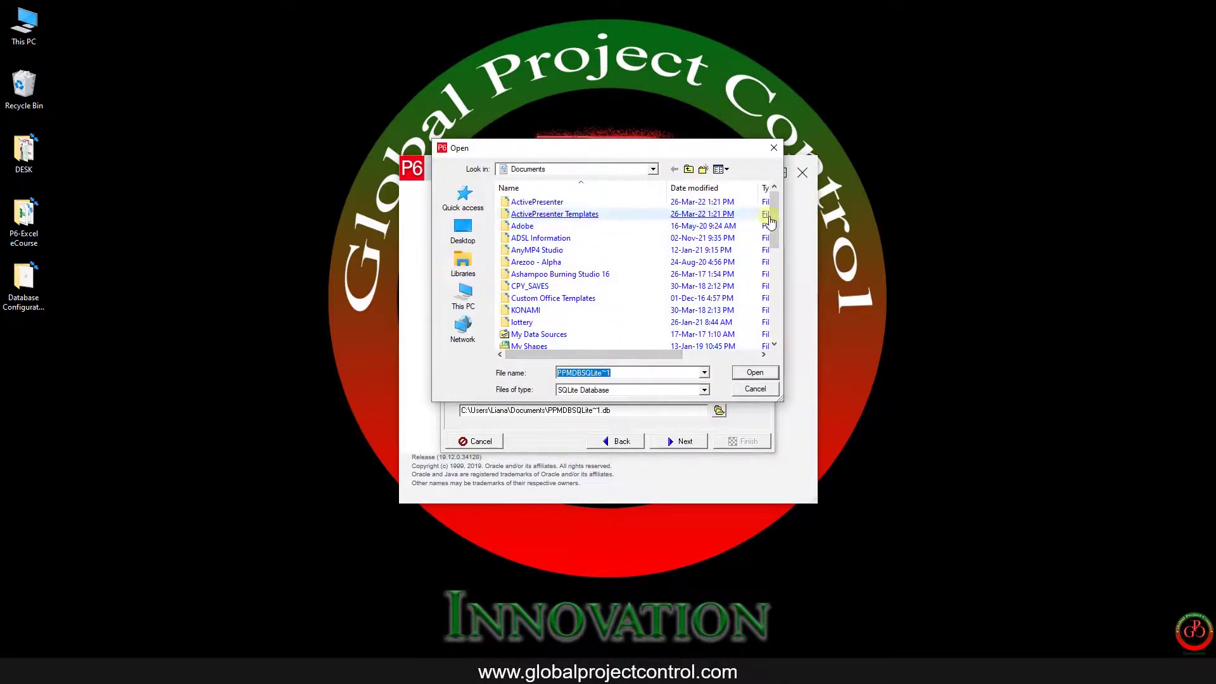
drag(772, 219, 766, 323)
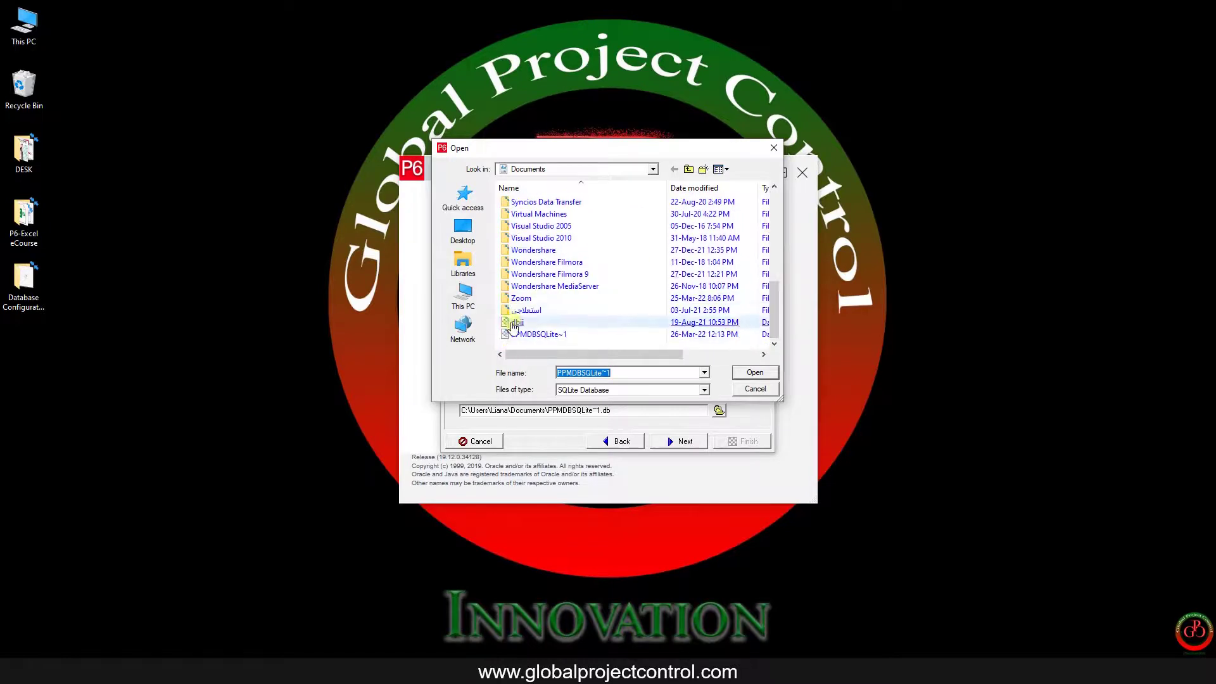
click(612, 322)
key(Return)
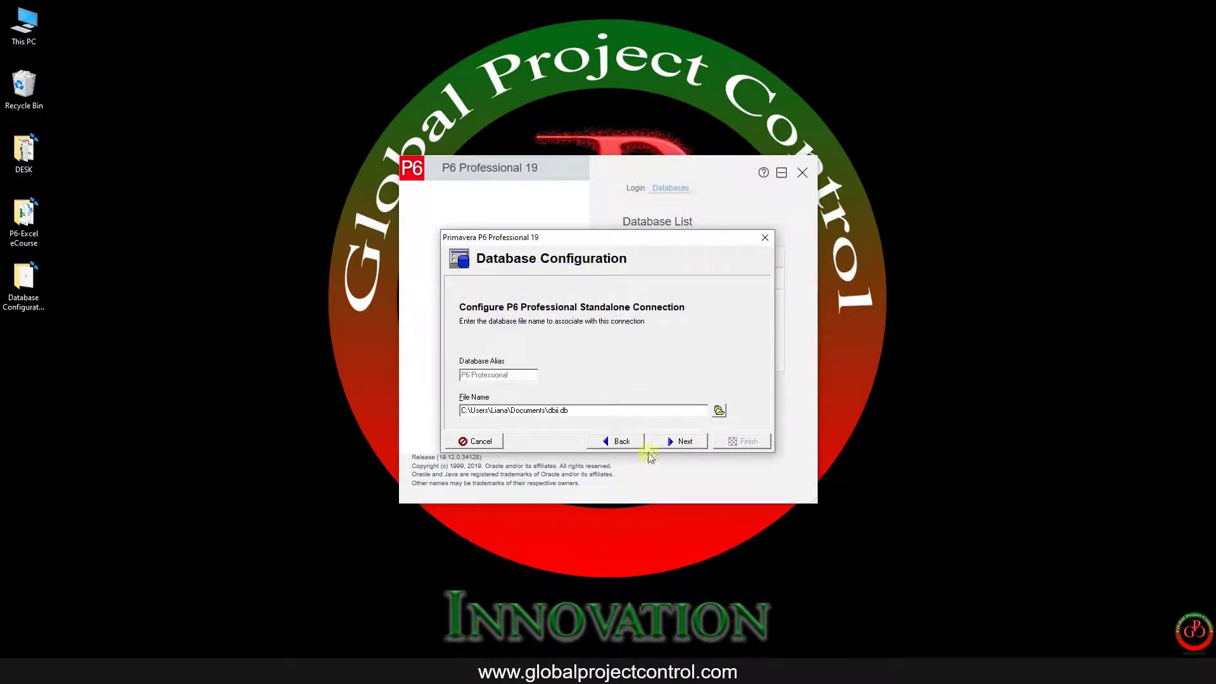
click(675, 441)
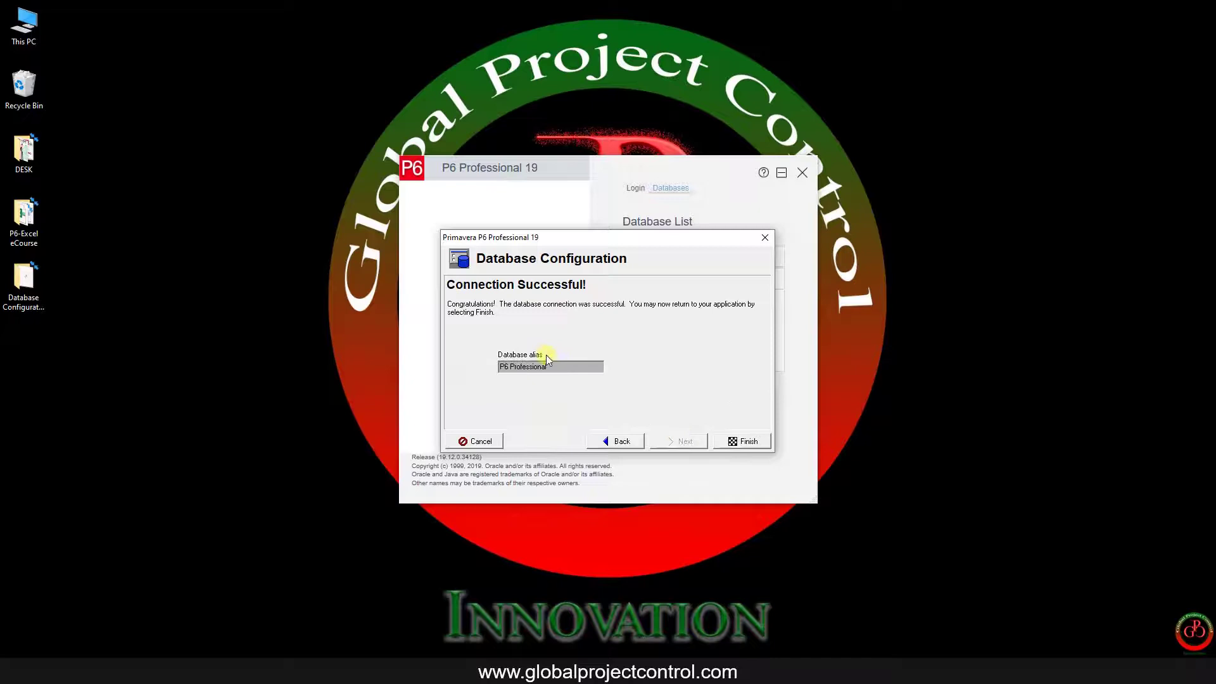
Step: Finish the configuration for alias P6 Professional, returning to the Database List
drag(557, 367, 497, 366)
click(747, 442)
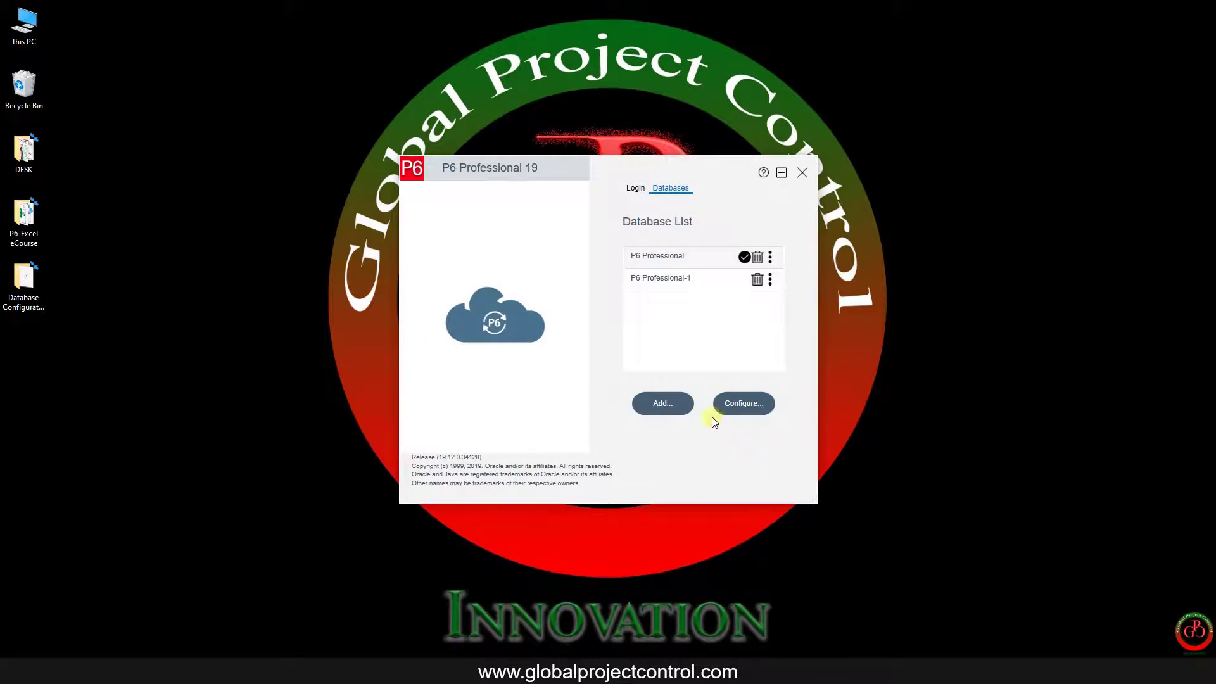
Step: On the Login tab, replace the admin password and retry connecting
click(635, 190)
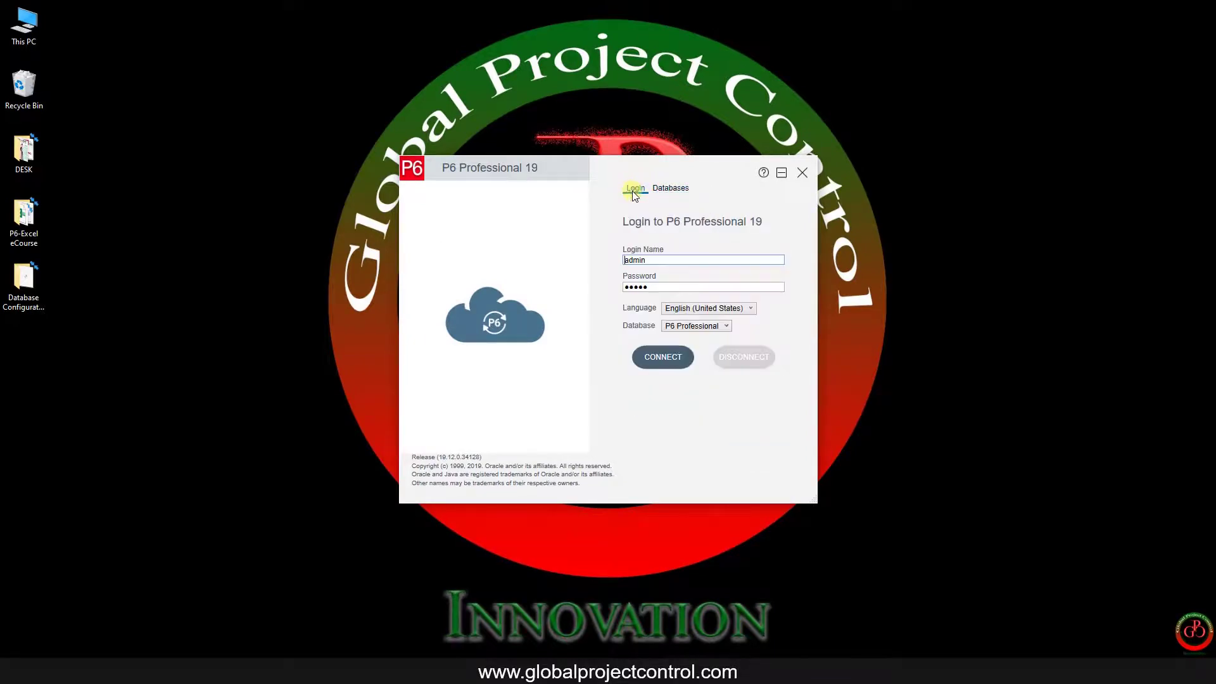
click(659, 288)
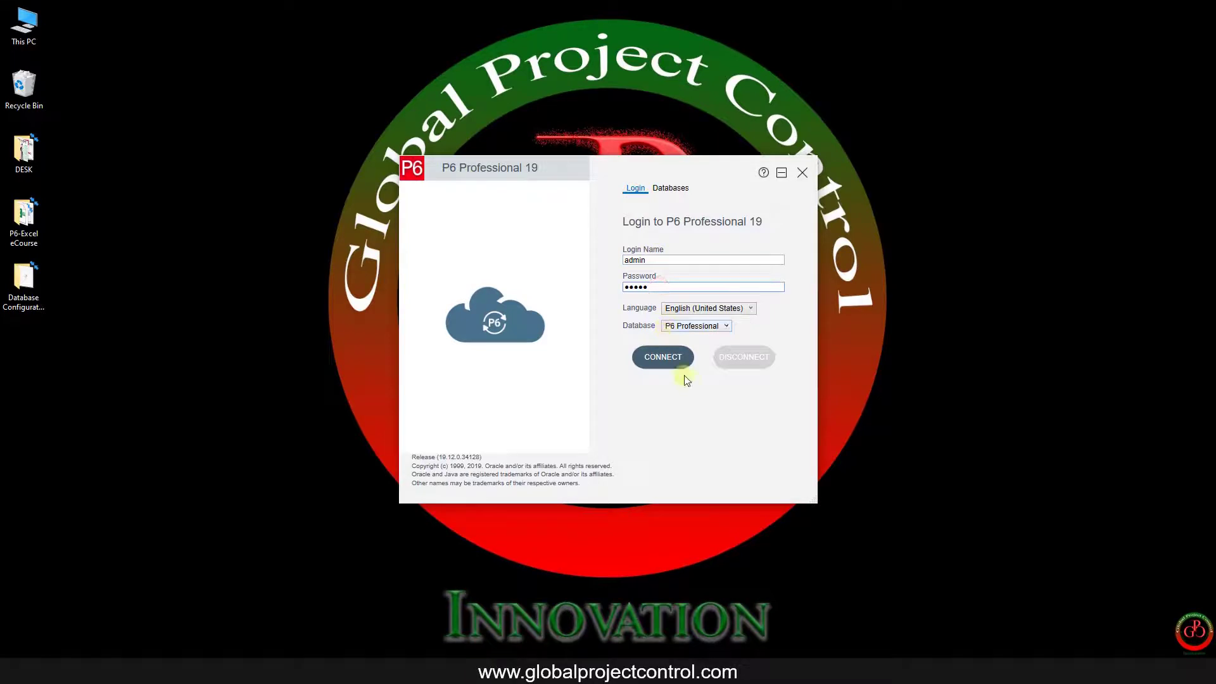
key(Tab)
drag(662, 288, 602, 288)
text(admin)
key(Return)
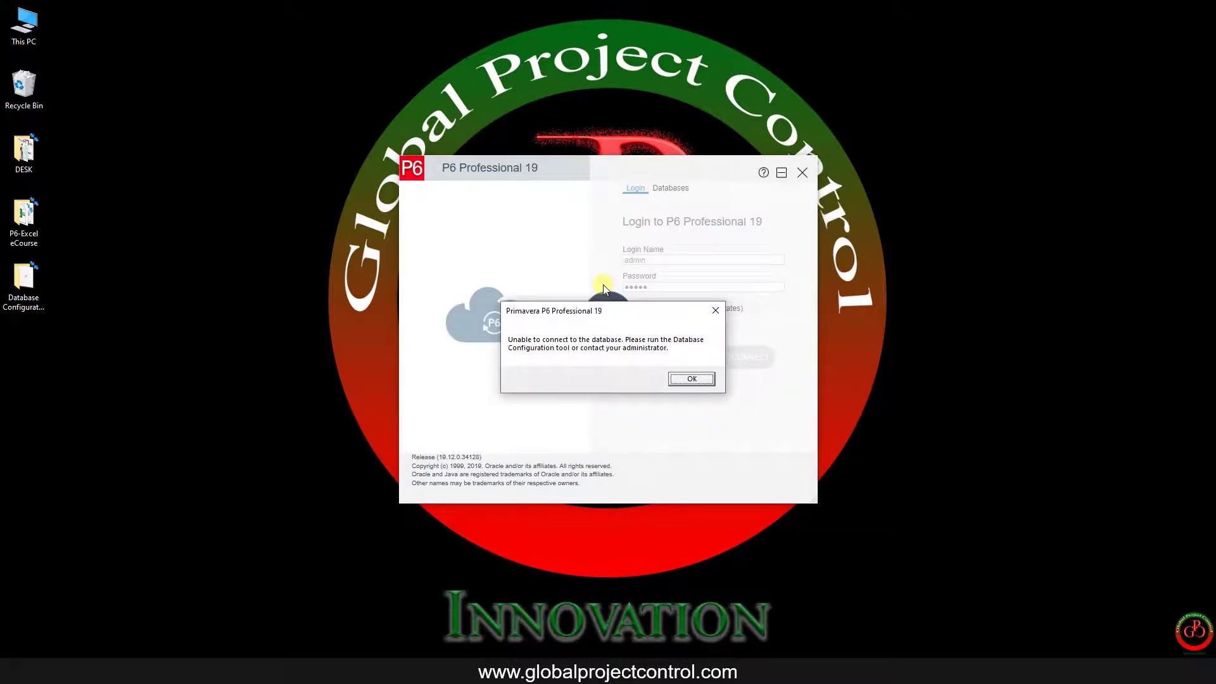
Step: Dismiss the connection error and re-enter the admin password
key(Return)
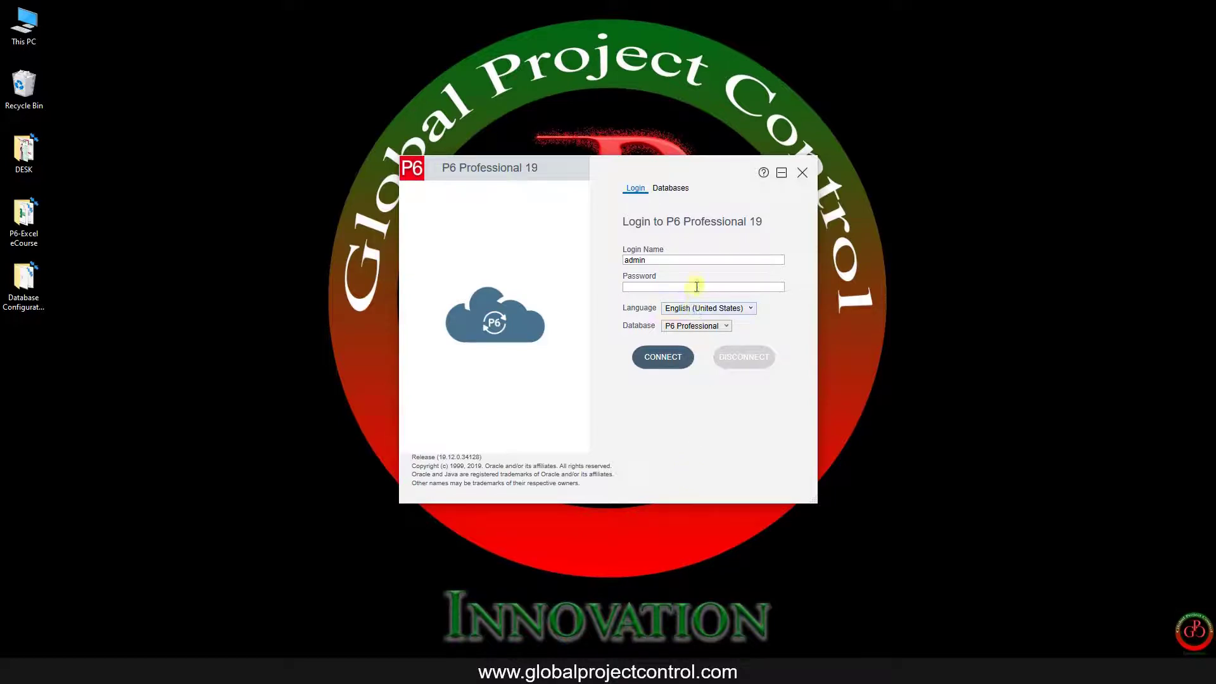
click(696, 288)
text(admin)
Step: Log in to reach the Projects window, then exit P6 and confirm with Yes
click(660, 359)
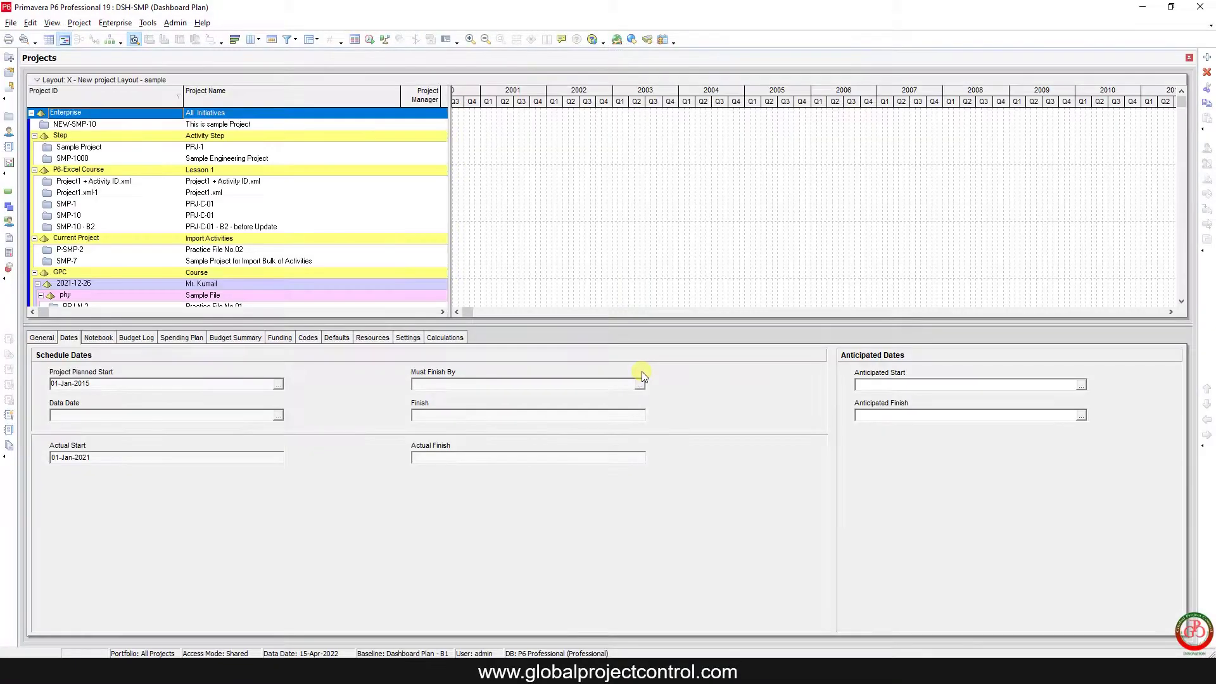
click(1199, 9)
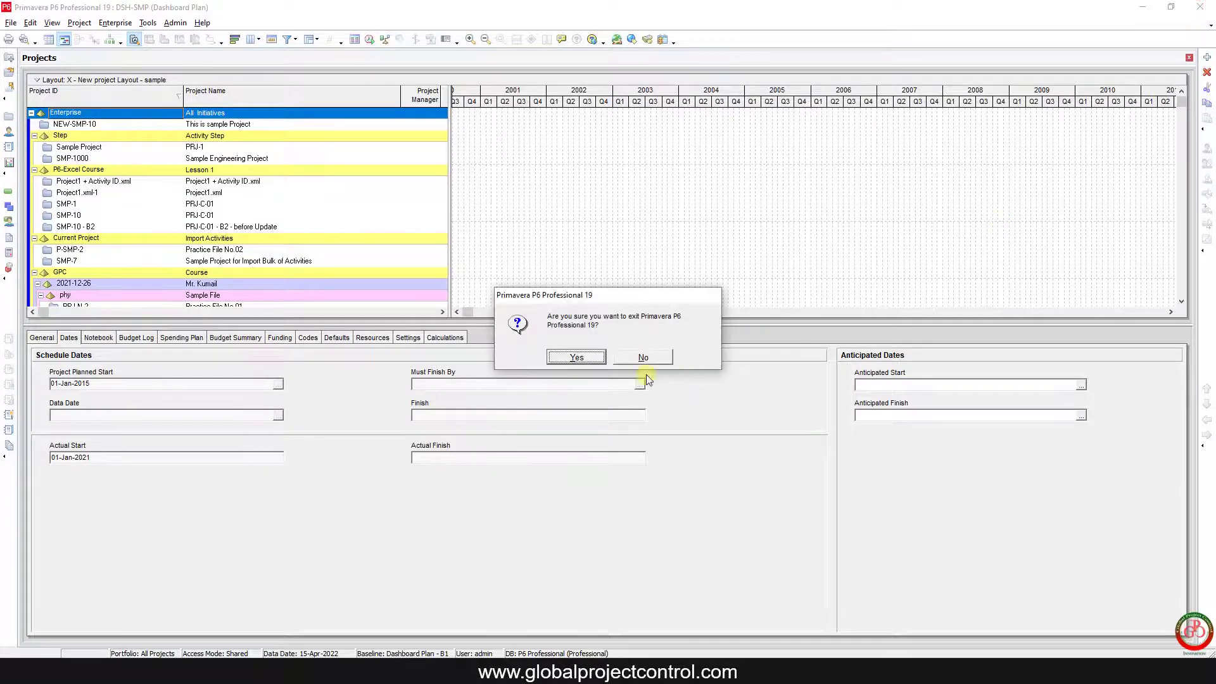
click(576, 357)
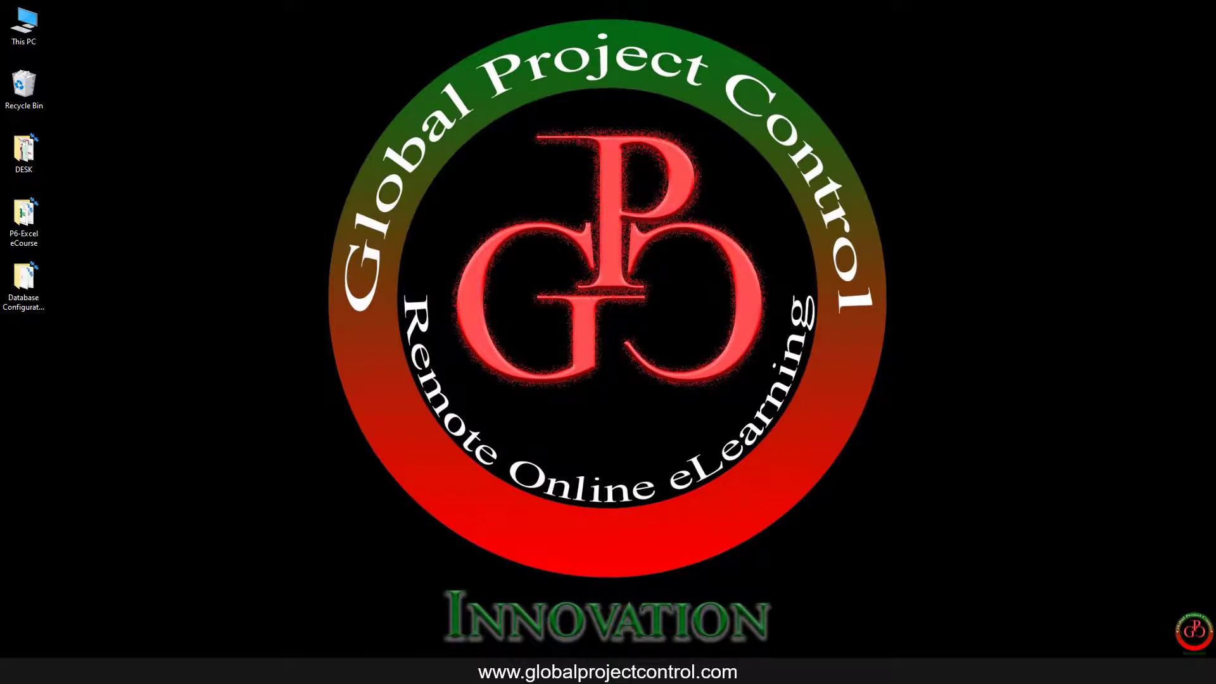
Step: Relaunch P6, show the Database List and select P6 Professional-1
click(1080, 672)
click(223, 621)
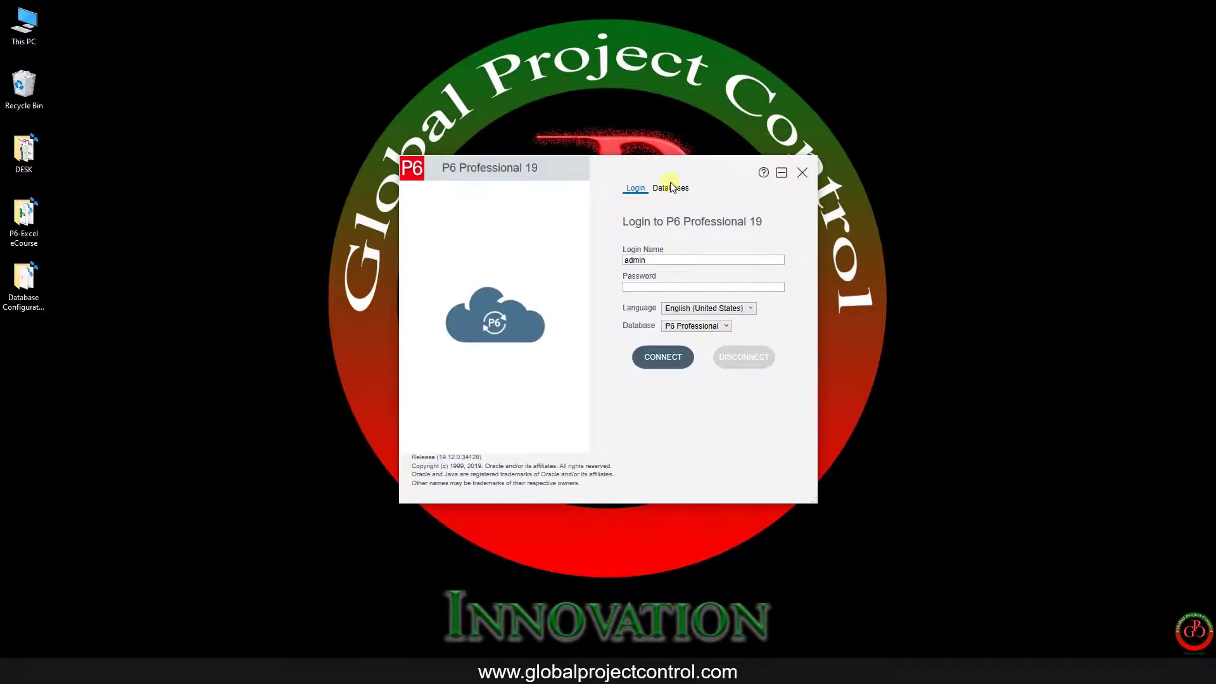
click(672, 188)
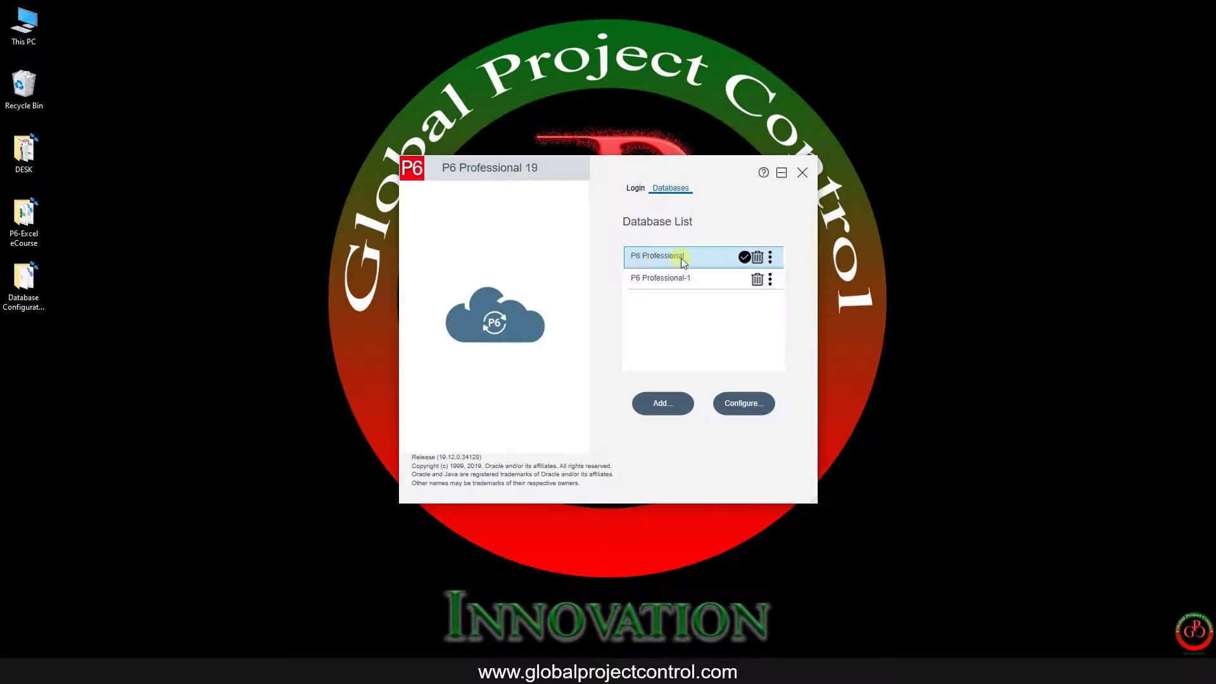
click(676, 279)
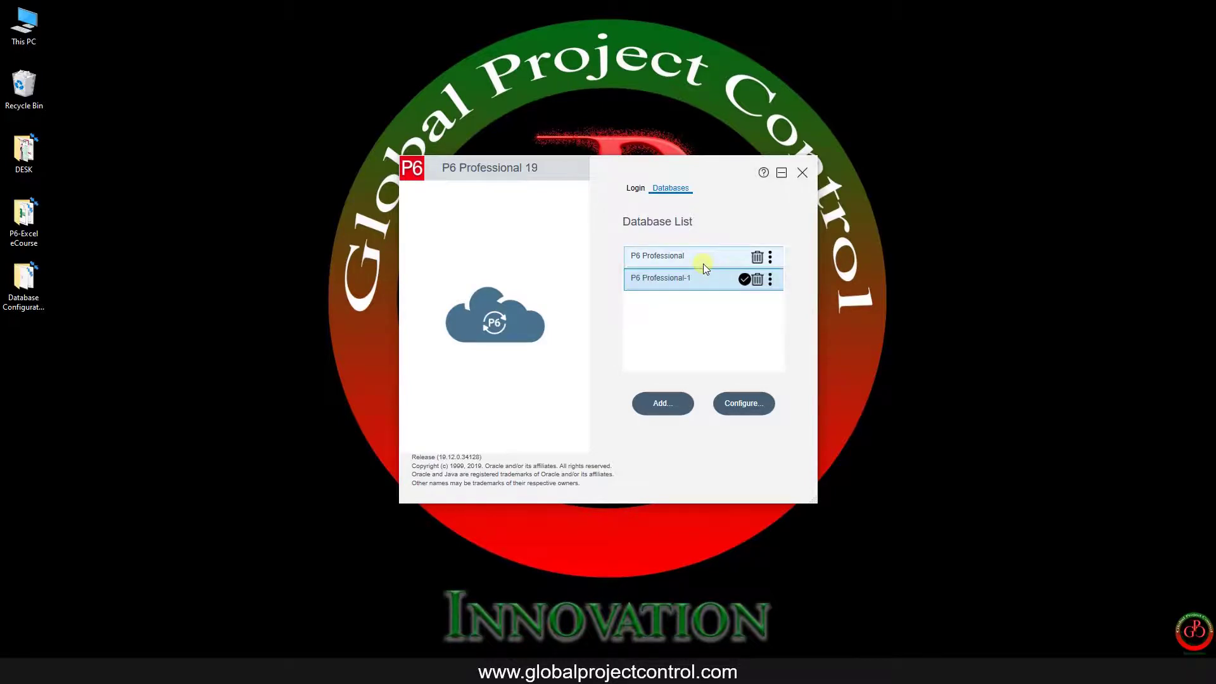
Step: Add new alias P6 Professional-2 with driver P6 Pro Standalone (SQLite) and continue
click(667, 408)
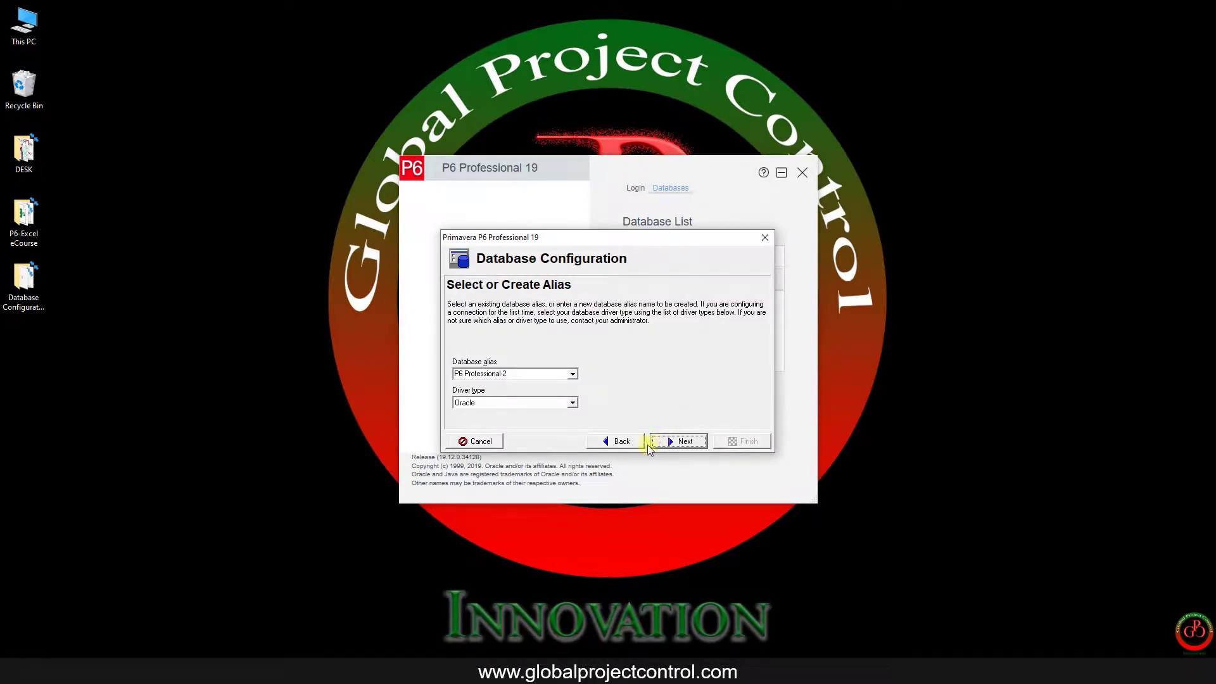
click(512, 404)
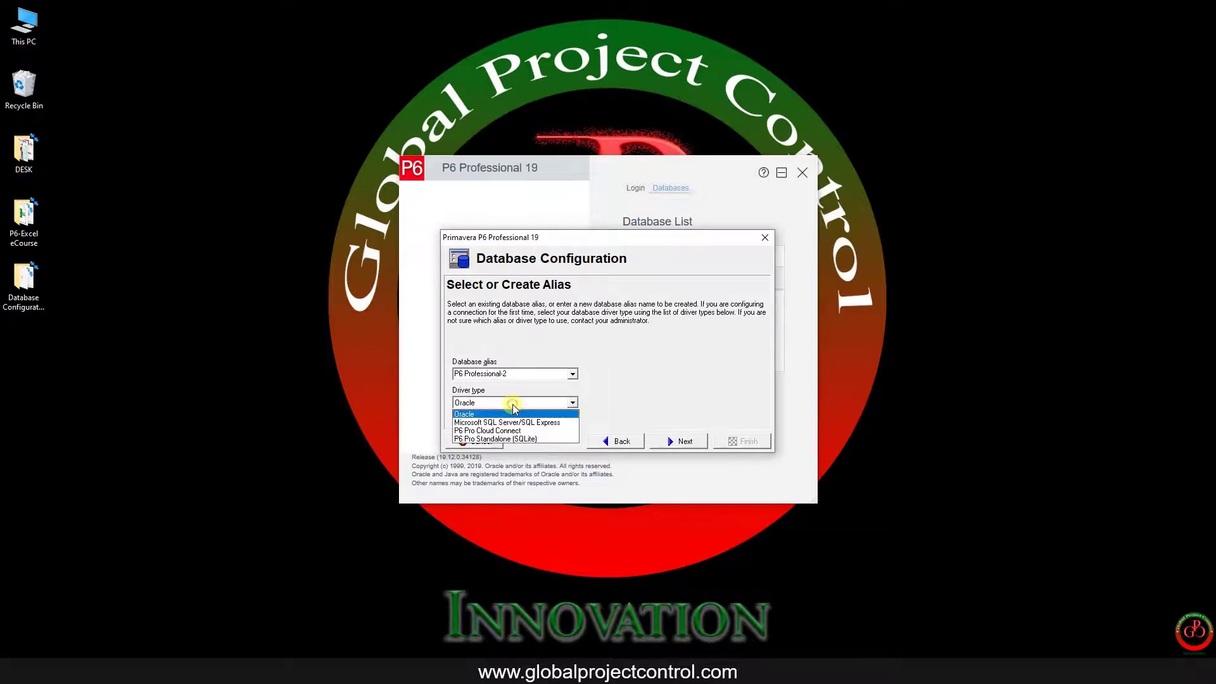
click(545, 439)
click(688, 442)
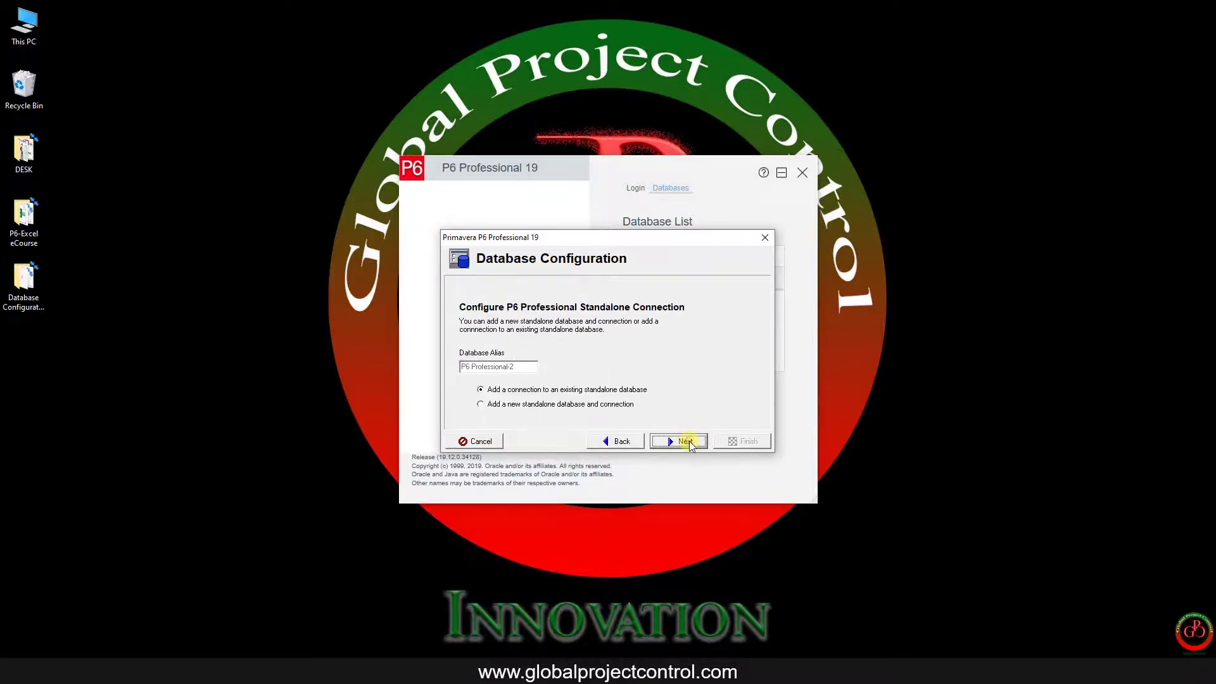
Step: Choose a new standalone database, then enter the admin's personal name and new password
click(500, 409)
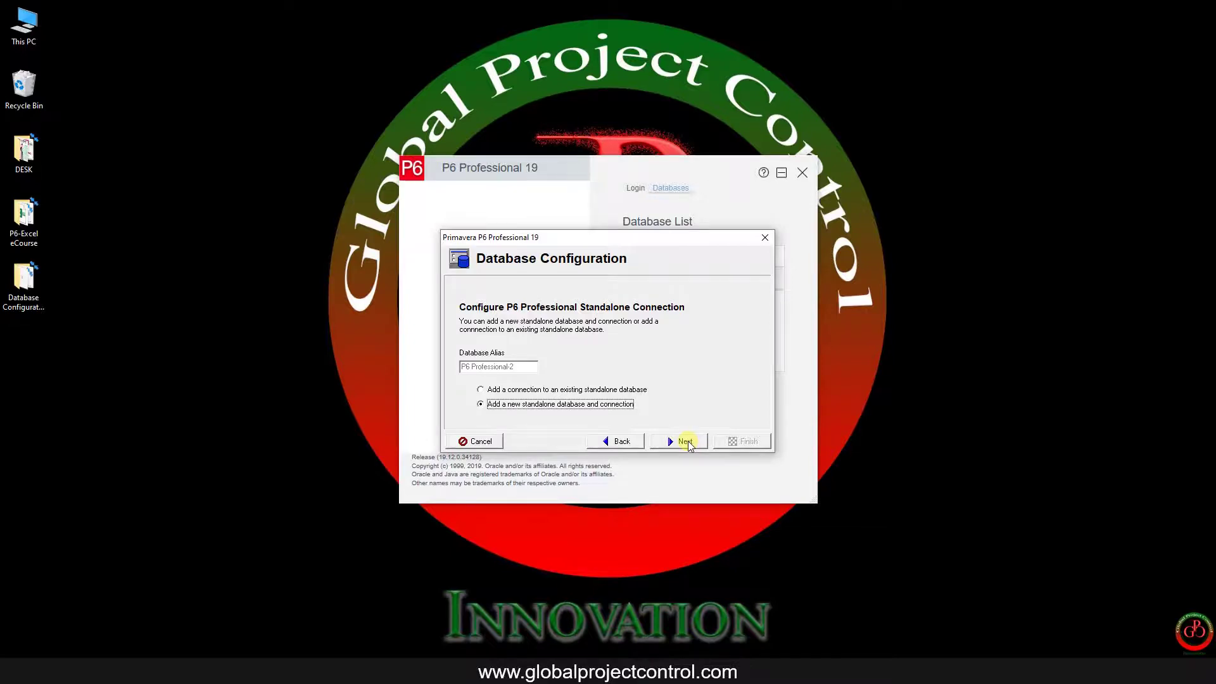
click(687, 441)
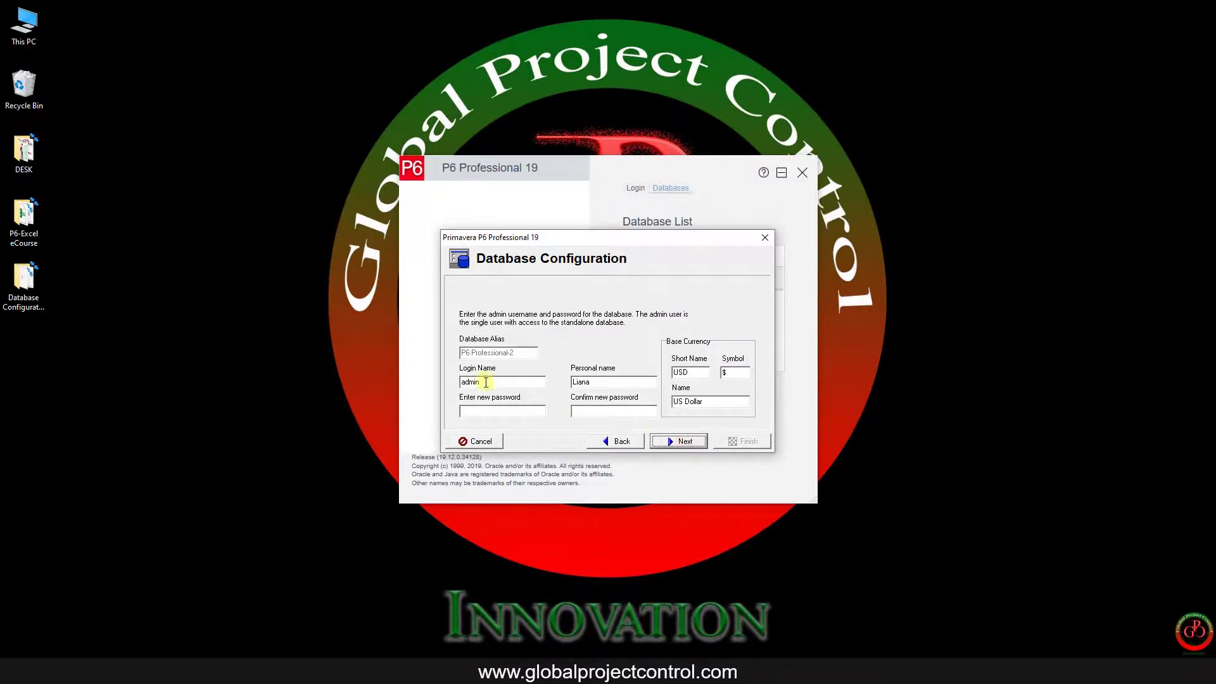
double_click(586, 382)
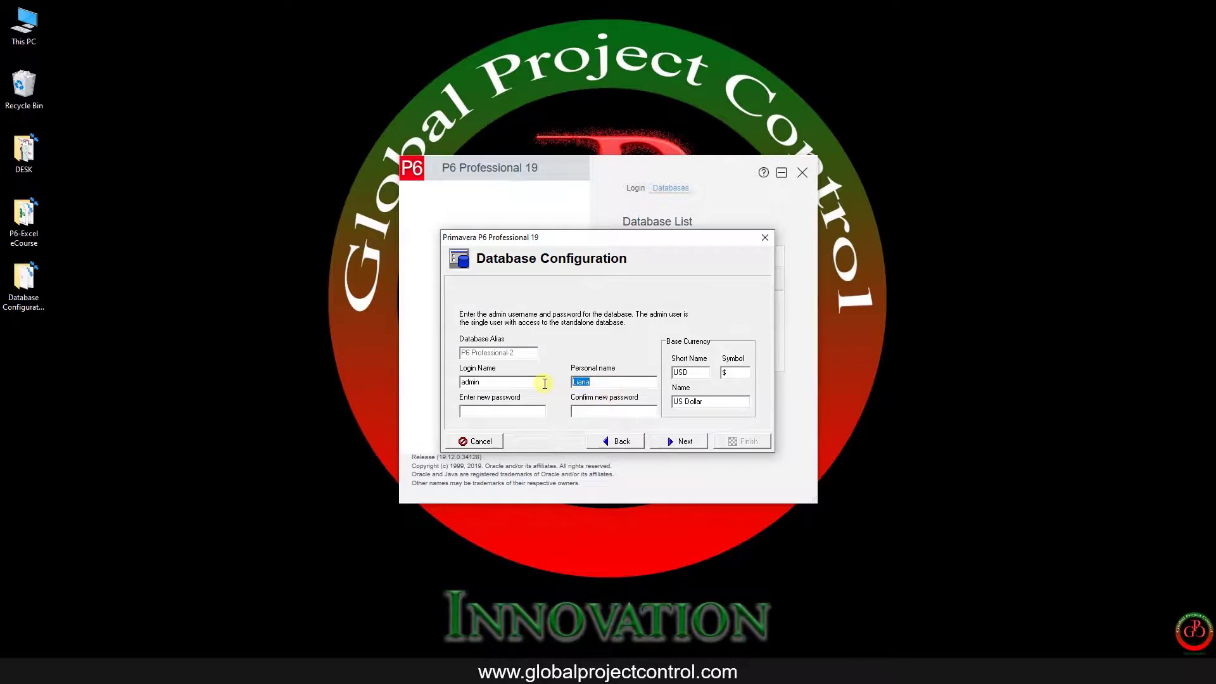
text(Ahmad)
key(Tab)
key(Tab)
key(Tab)
key(Tab)
click(484, 413)
text(*******)
Step: Name the database file PPMDBSQLite-Sample.db and create it with sample data as P6 Professional-2
click(682, 443)
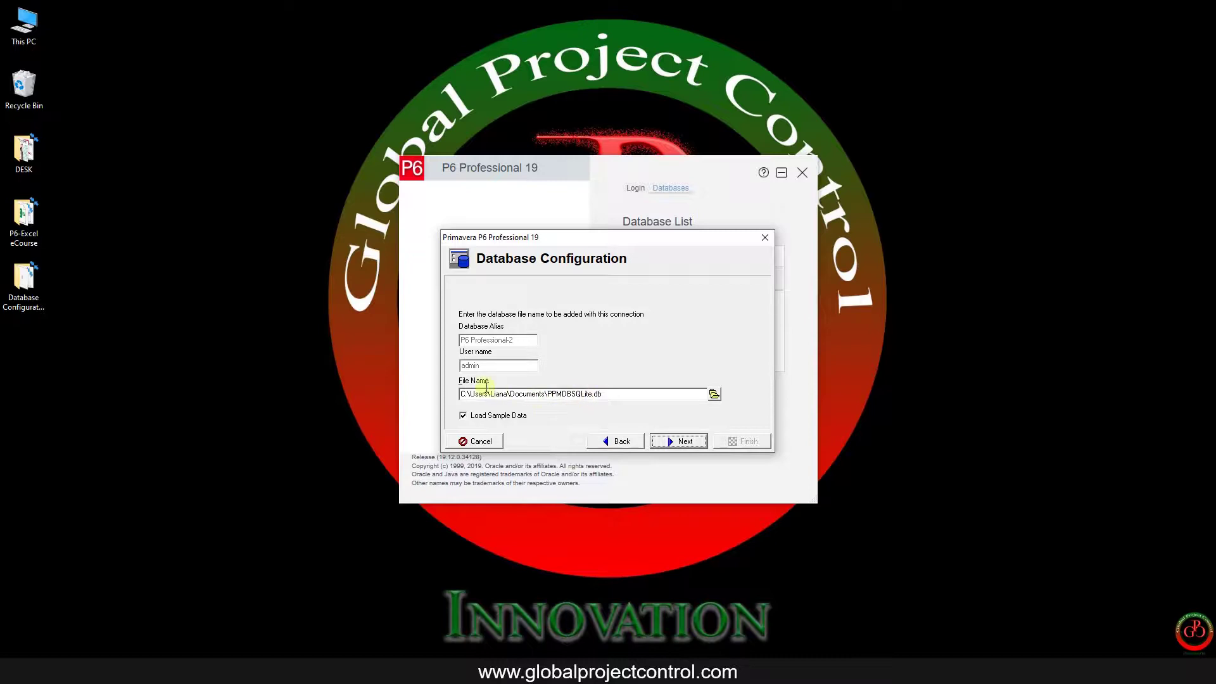
click(592, 394)
text(-1)
key(BackSpace)
key(BackSpace)
text(Sample)
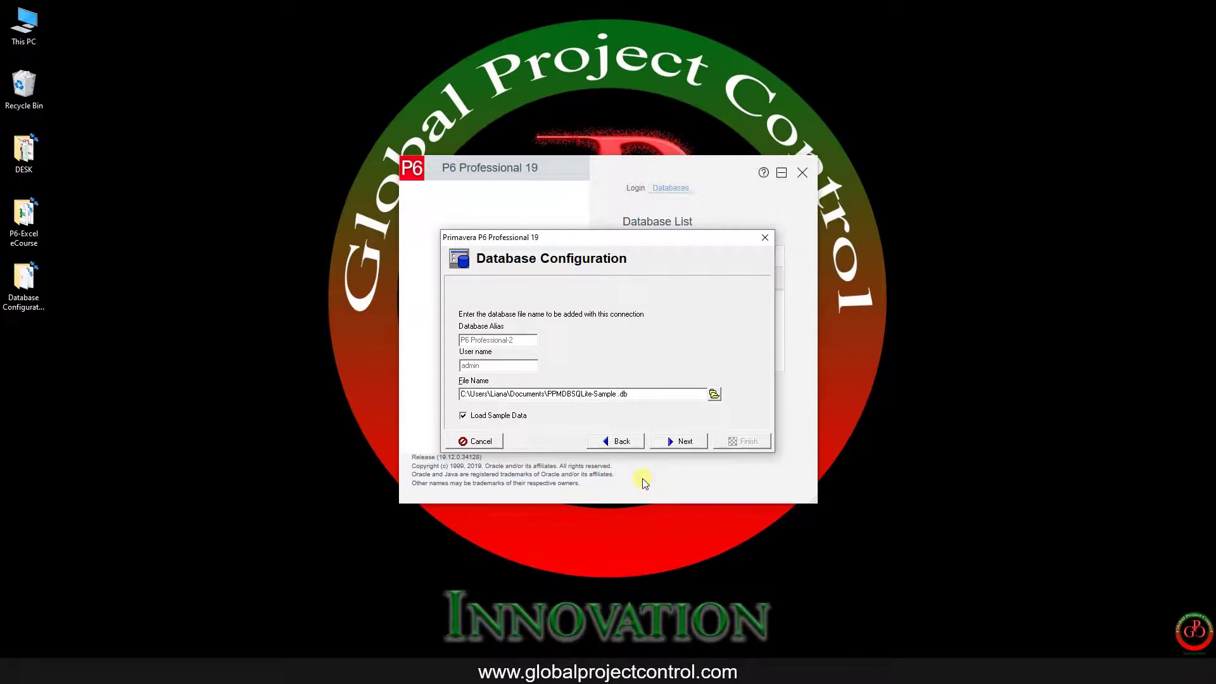
text( db11)
click(685, 442)
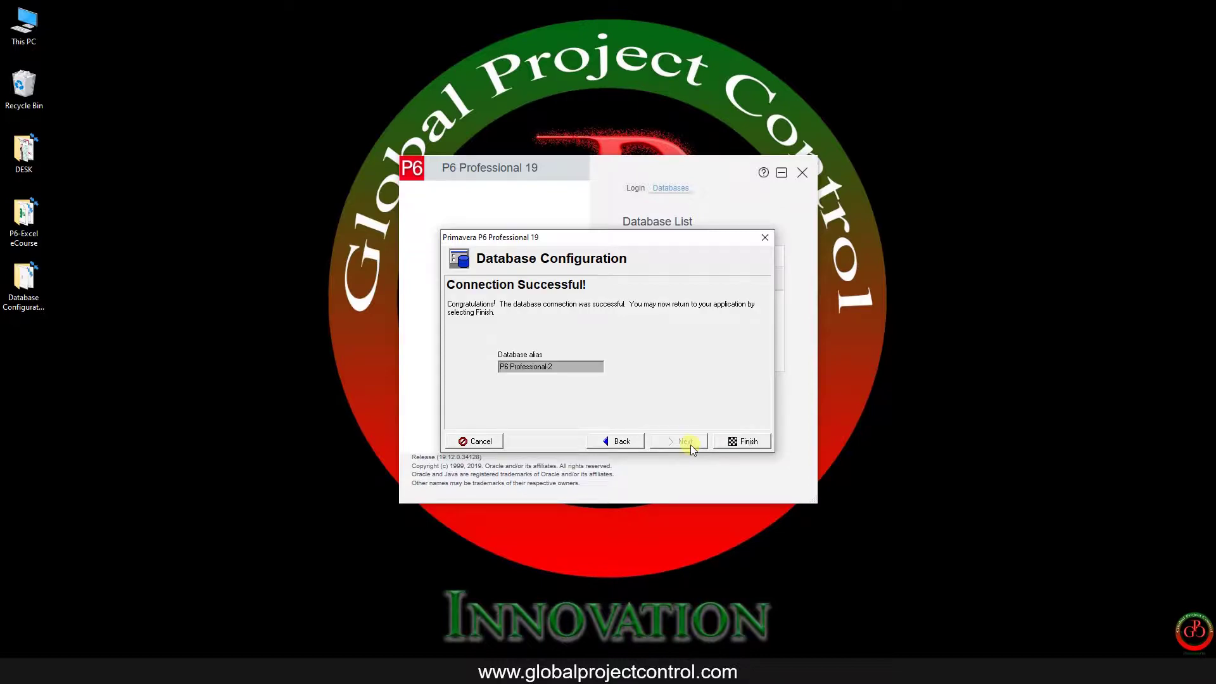
click(756, 443)
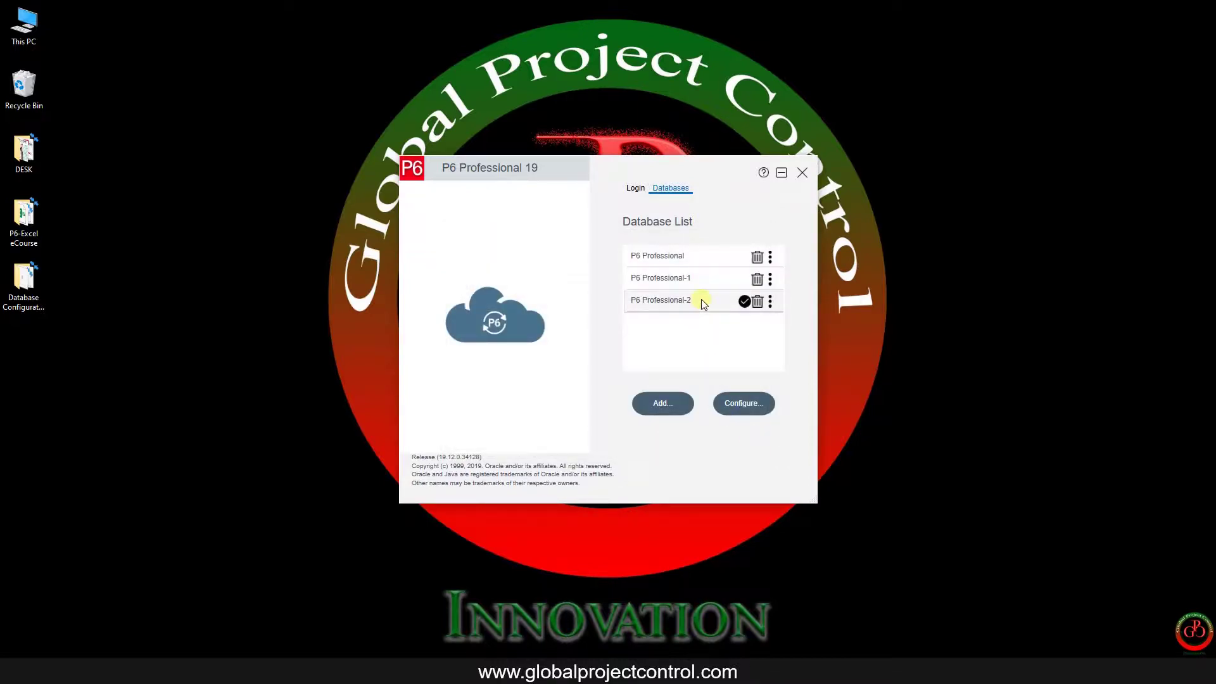
Step: Log in to the P6 Professional-2 database as admin with the account password
click(639, 188)
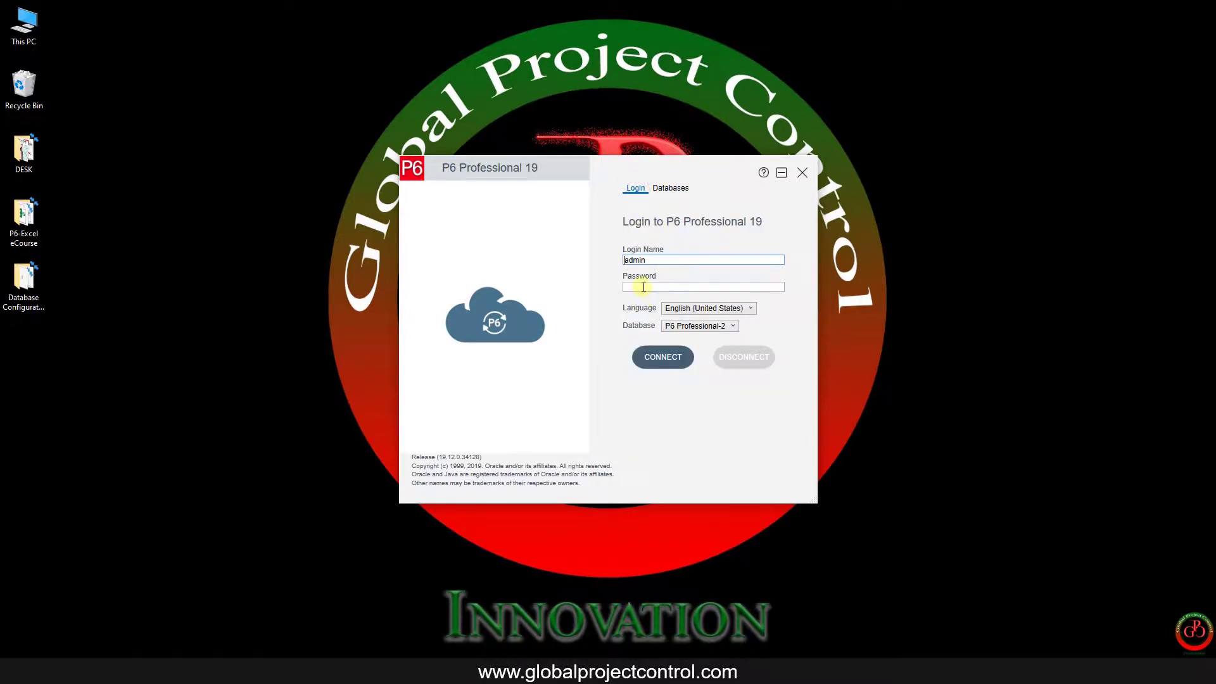
click(643, 287)
text(admin)
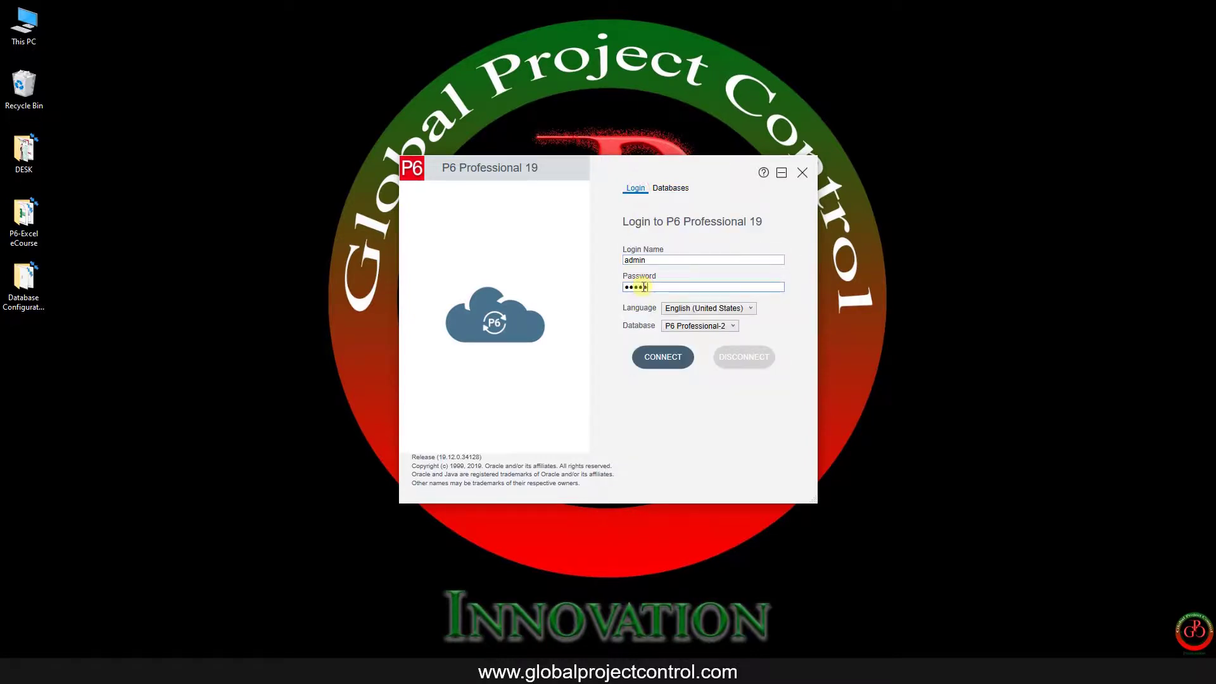
click(678, 356)
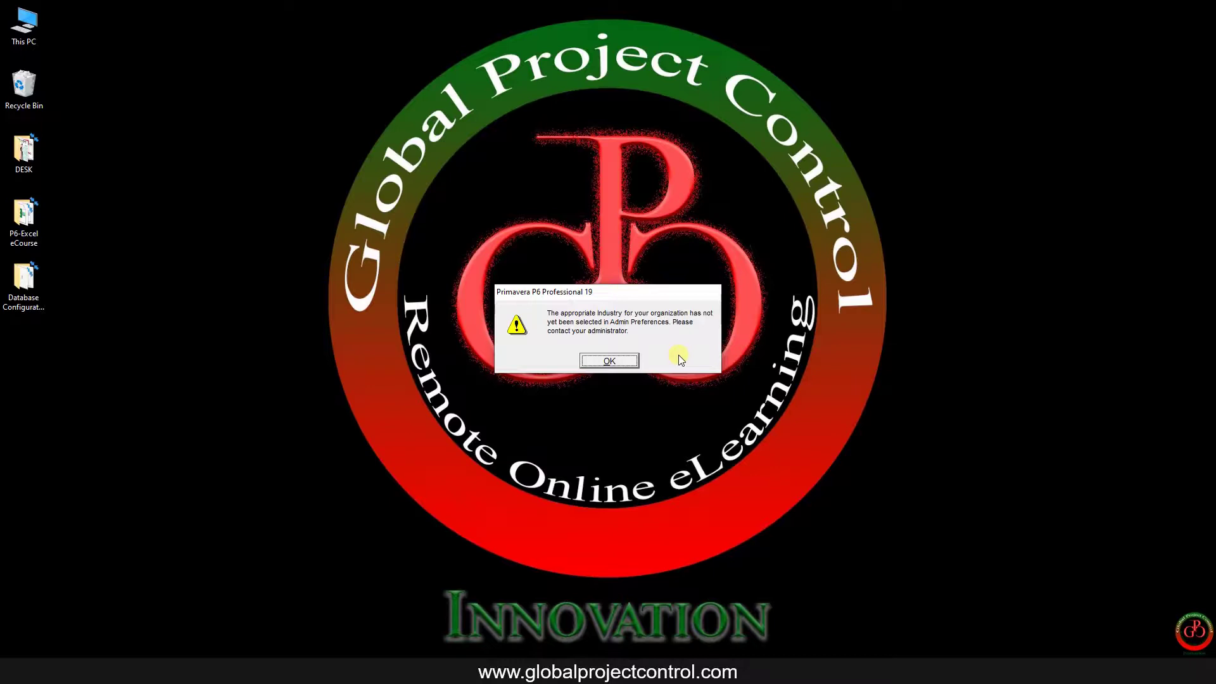
Step: Dismiss the industry warning, select project NRG00950 and browse the sample project list
key(Return)
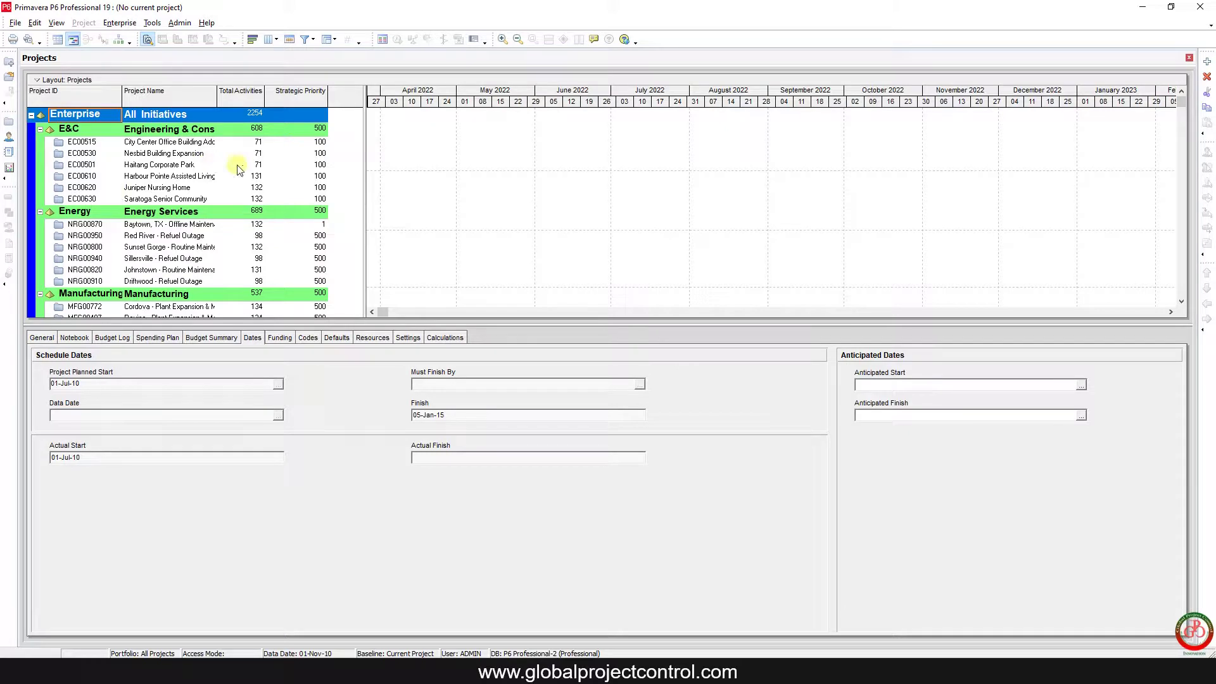
click(107, 240)
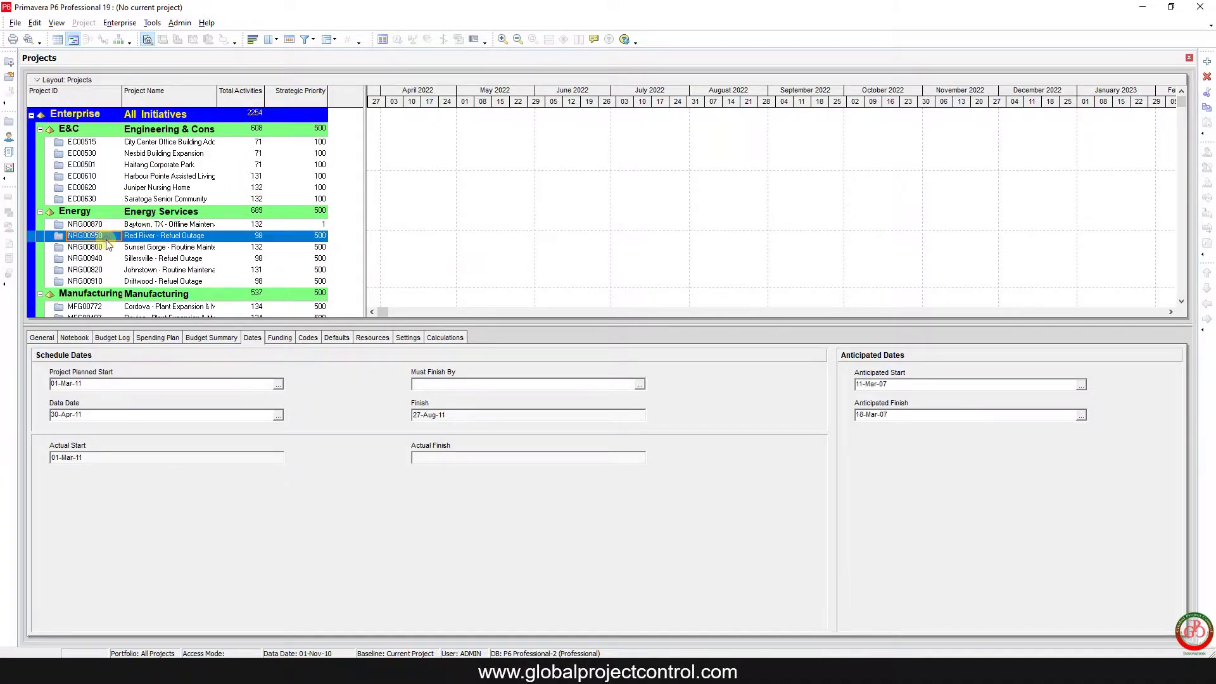
scroll(214, 261, down, 4)
scroll(216, 263, down, 4)
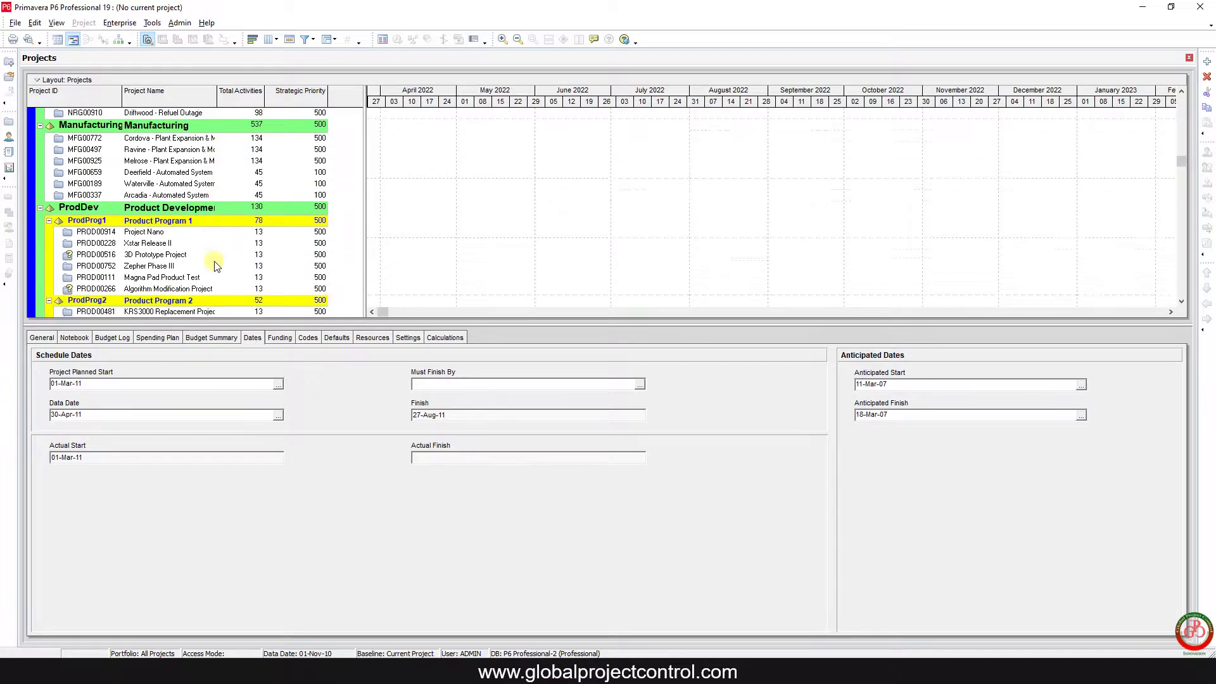
scroll(215, 269, up, 4)
scroll(214, 272, up, 2)
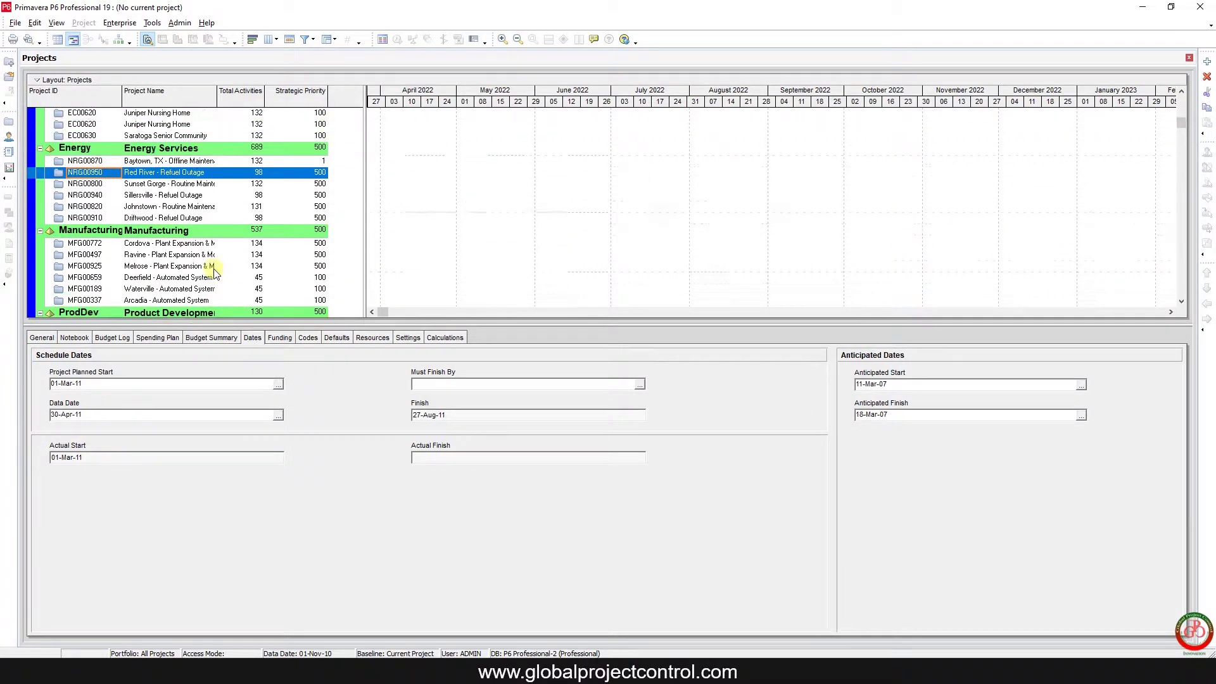
scroll(212, 266, up, 2)
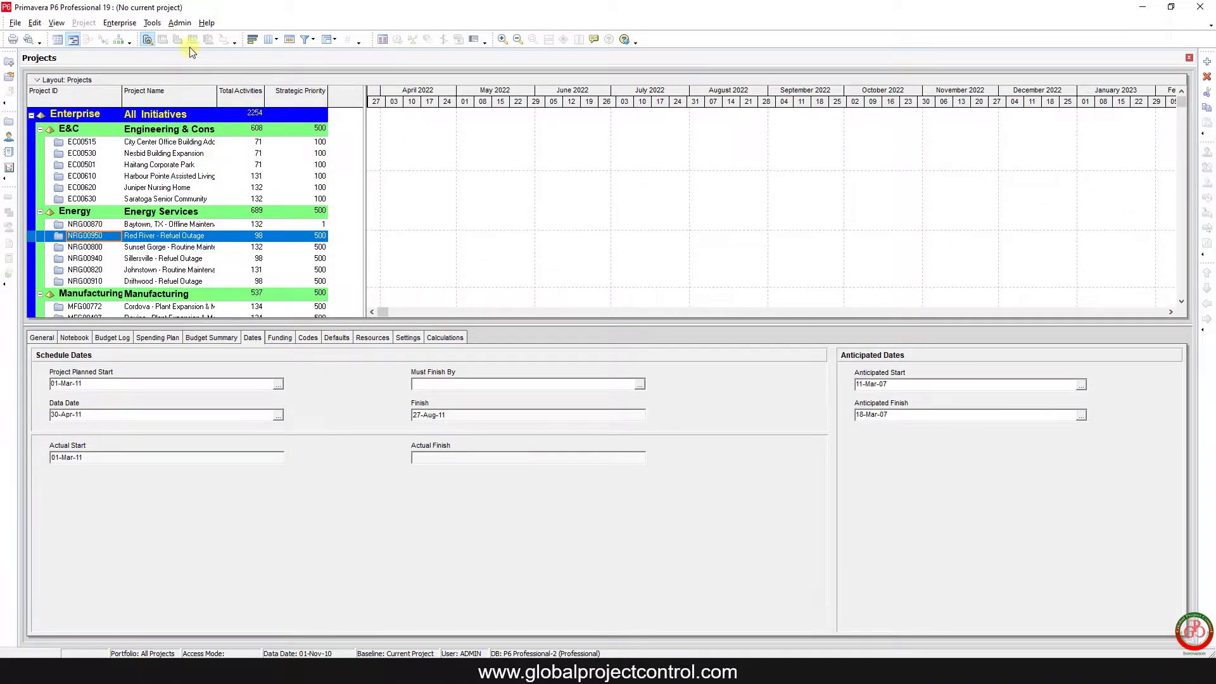
click(179, 22)
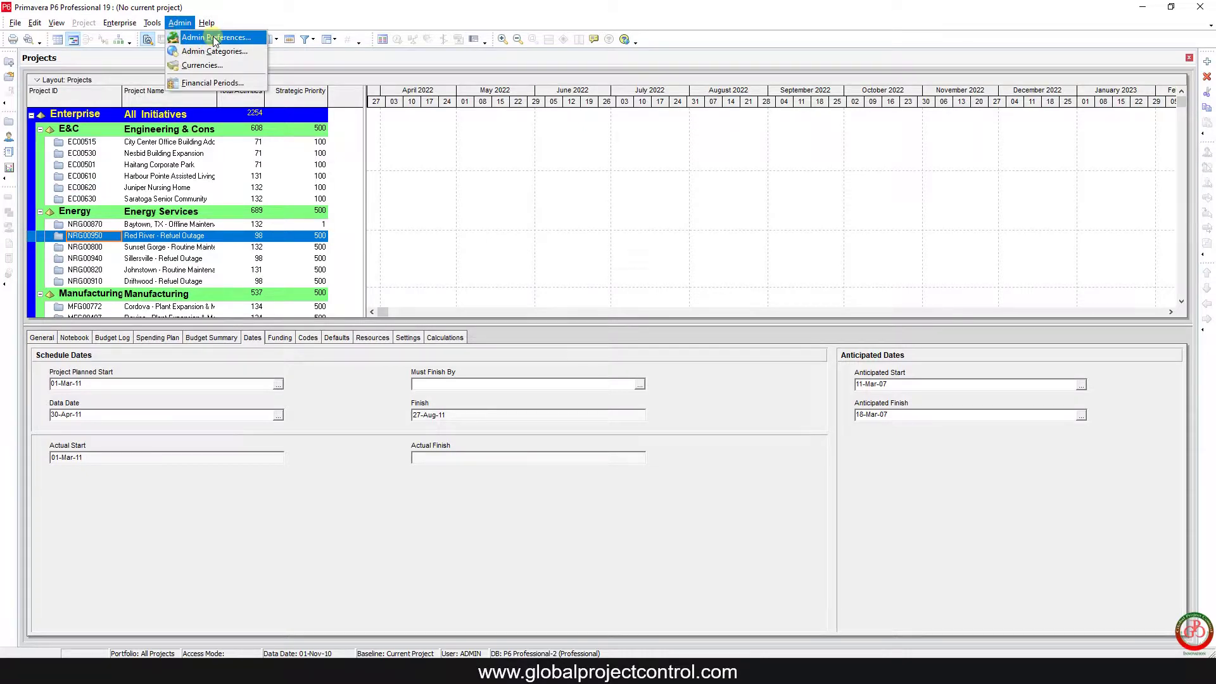
click(213, 37)
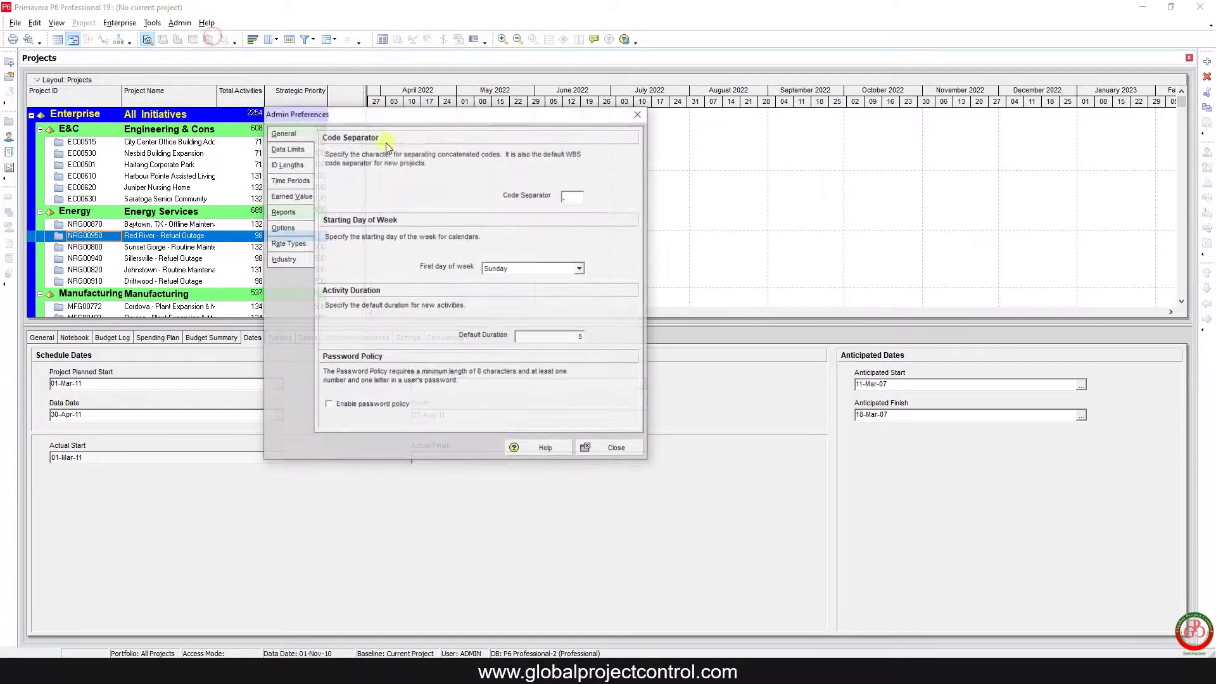
click(283, 260)
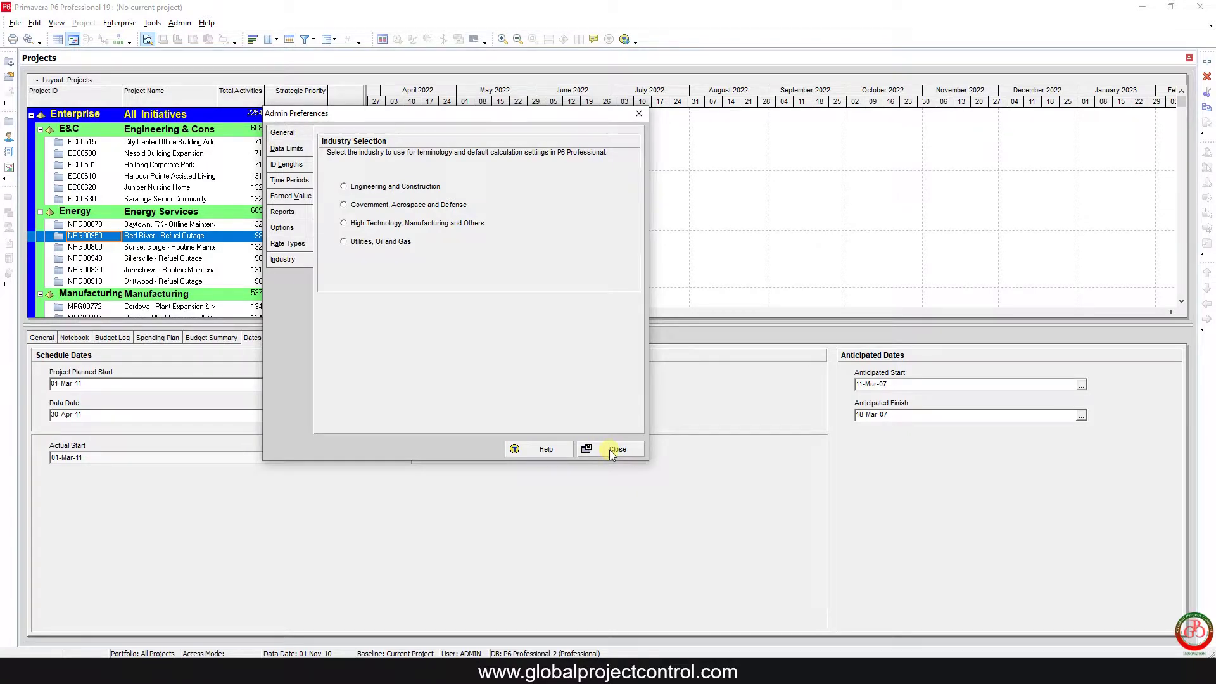
click(609, 450)
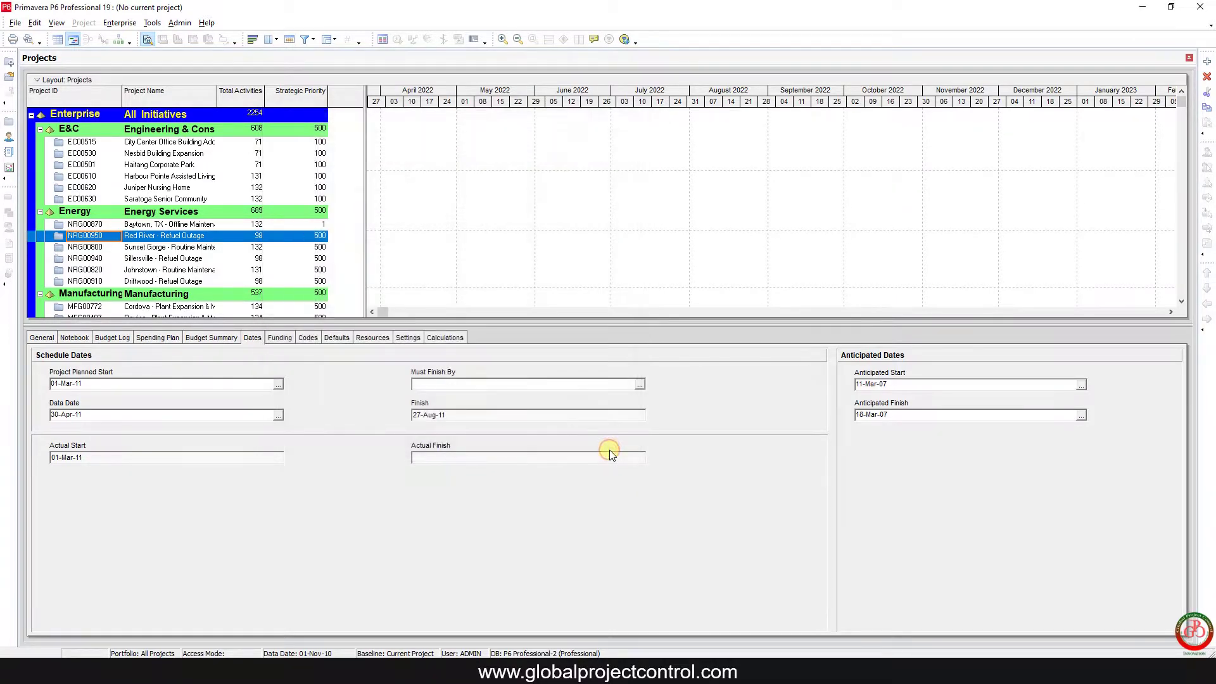